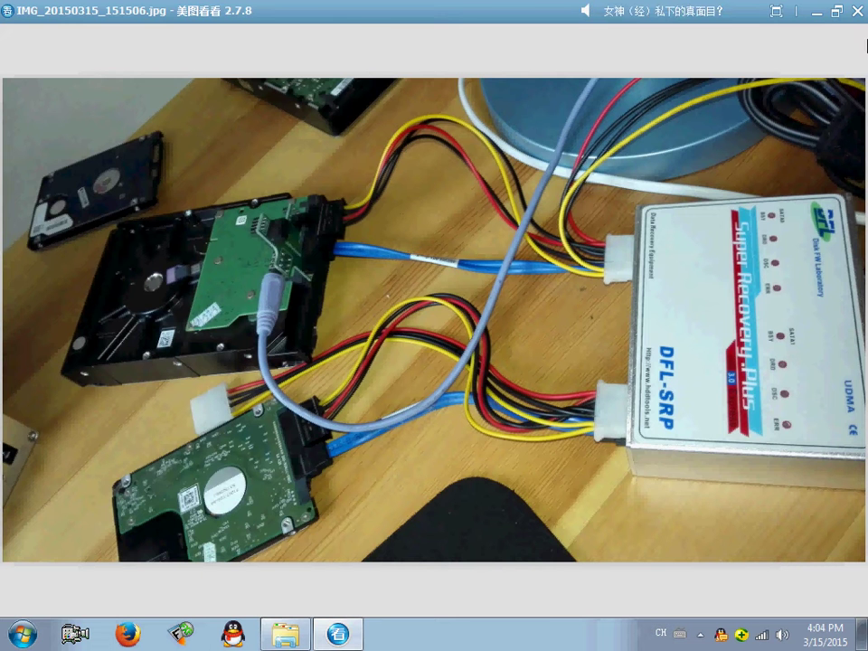
# Launch DFL-ST from the desktop and start it on the SATA0 channel
pyautogui.click(820, 10)
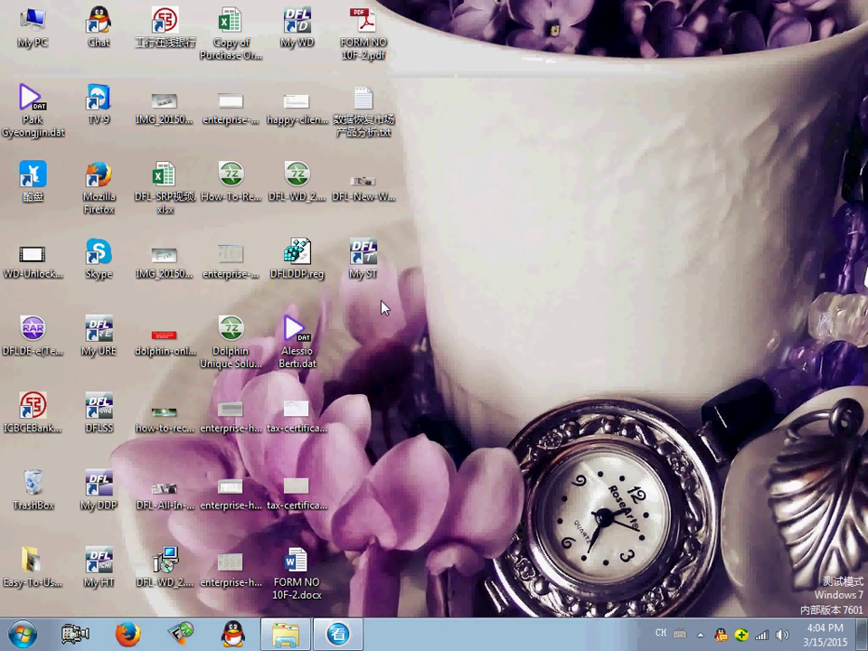
pyautogui.doubleClick(362, 256)
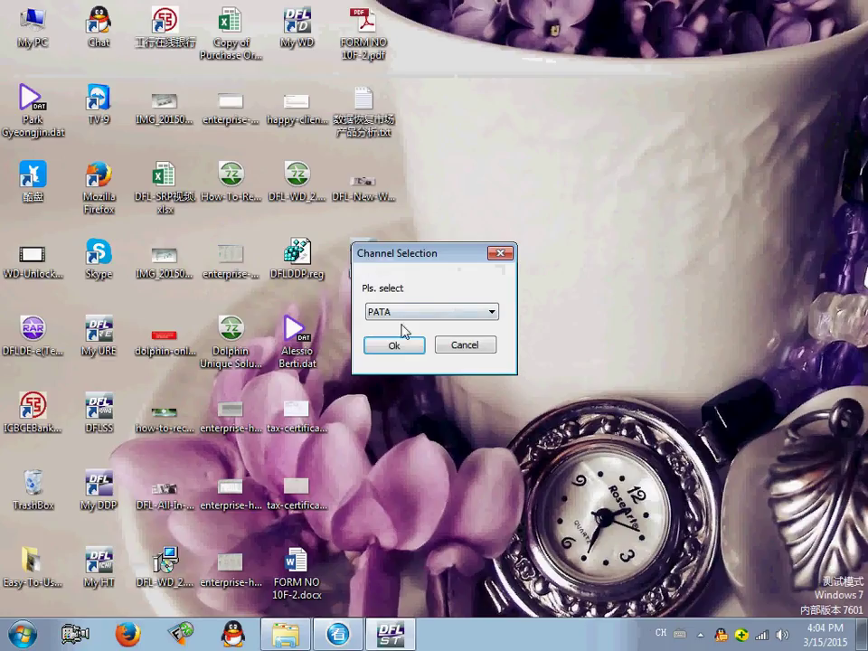
pyautogui.click(416, 314)
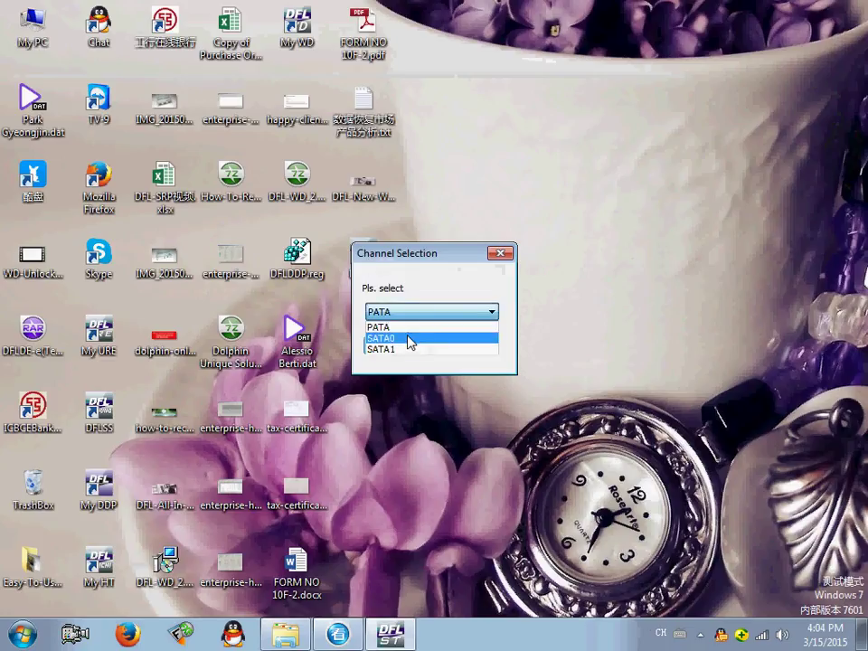
pyautogui.click(410, 339)
pyautogui.click(406, 345)
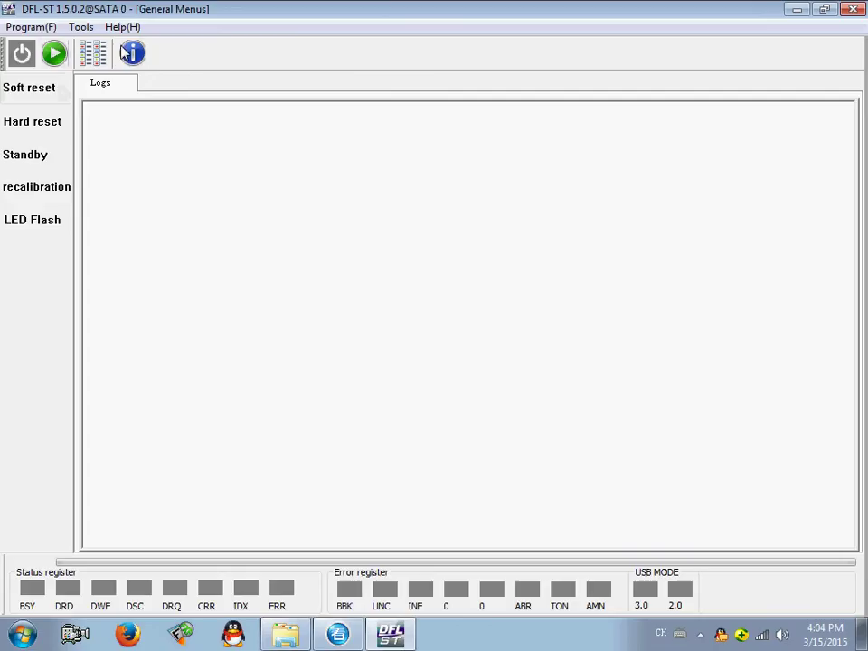
# Power up the drive and read its ID: ST2000DM001-1CH164, firmware CC27, 512-byte sectors
pyautogui.click(20, 54)
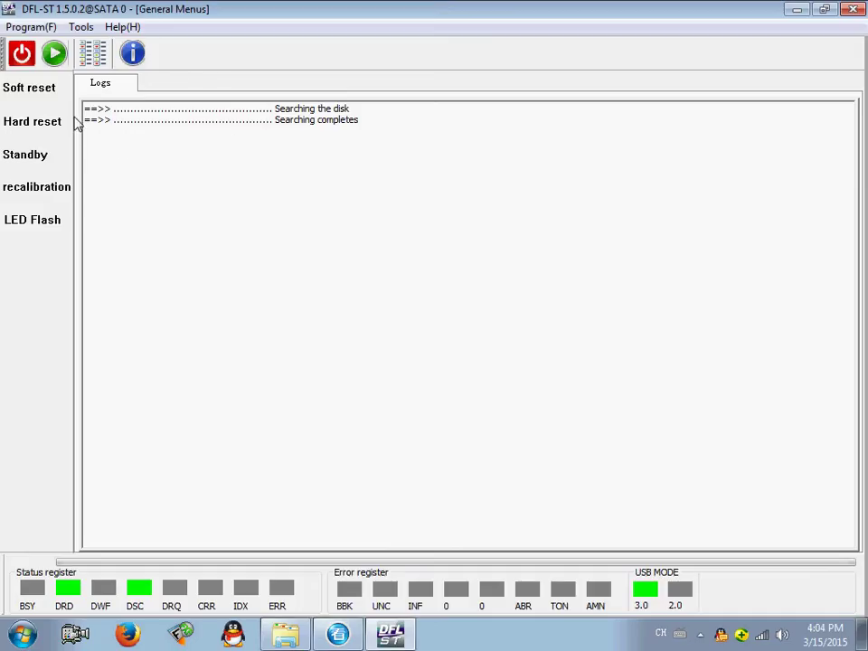
pyautogui.click(92, 56)
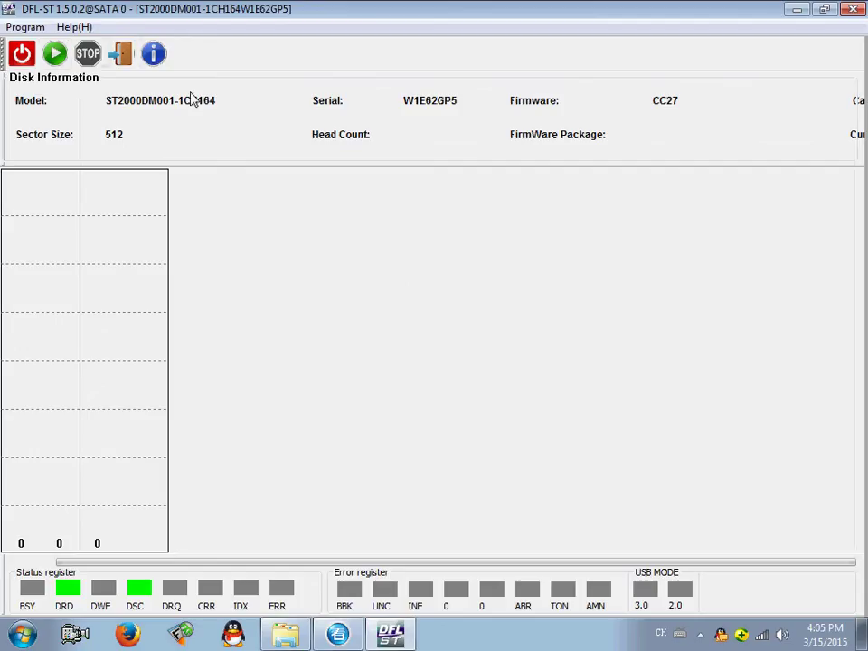
# Run a short sector scan with the default range, stop it, and exit to General Menus
pyautogui.click(54, 61)
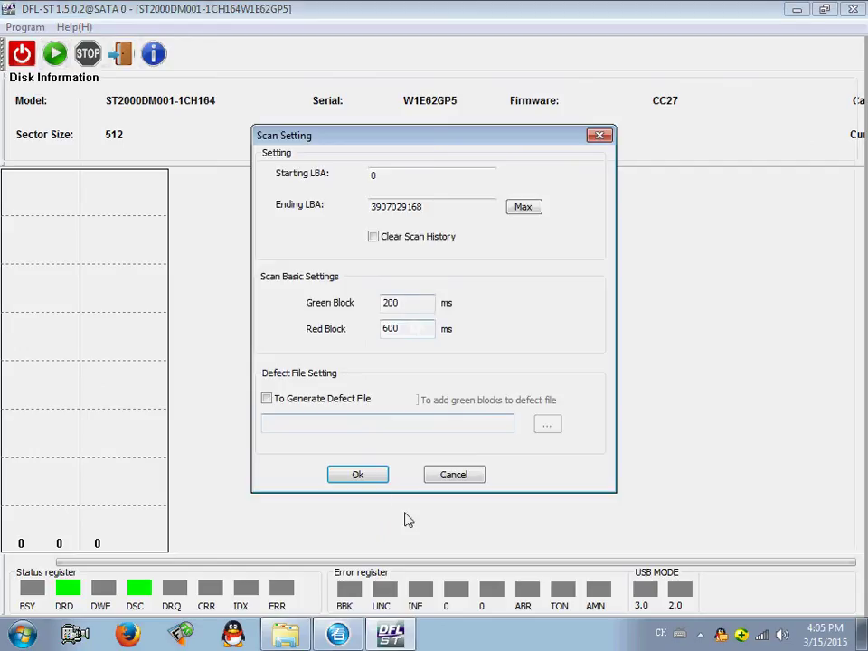
pyautogui.click(357, 476)
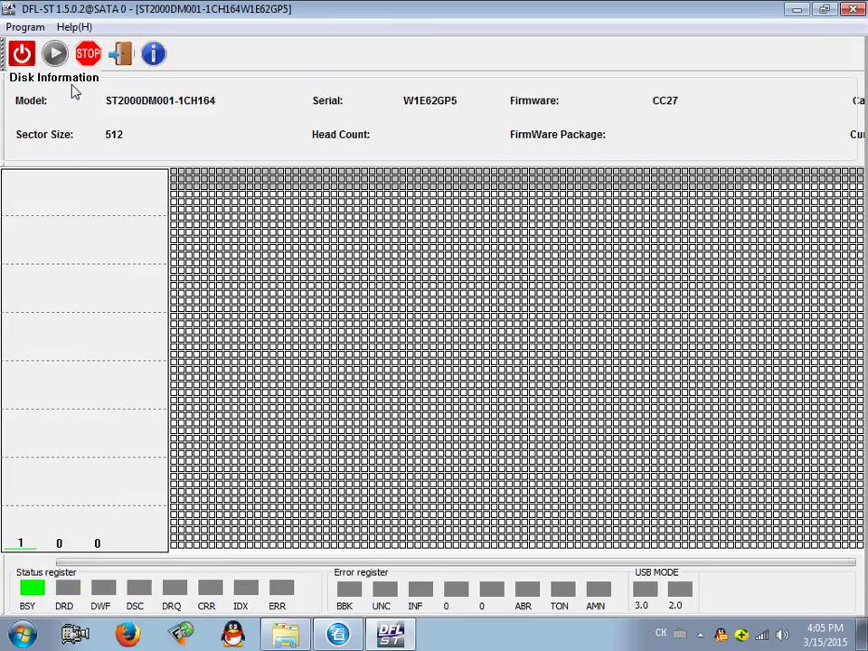
pyautogui.click(88, 54)
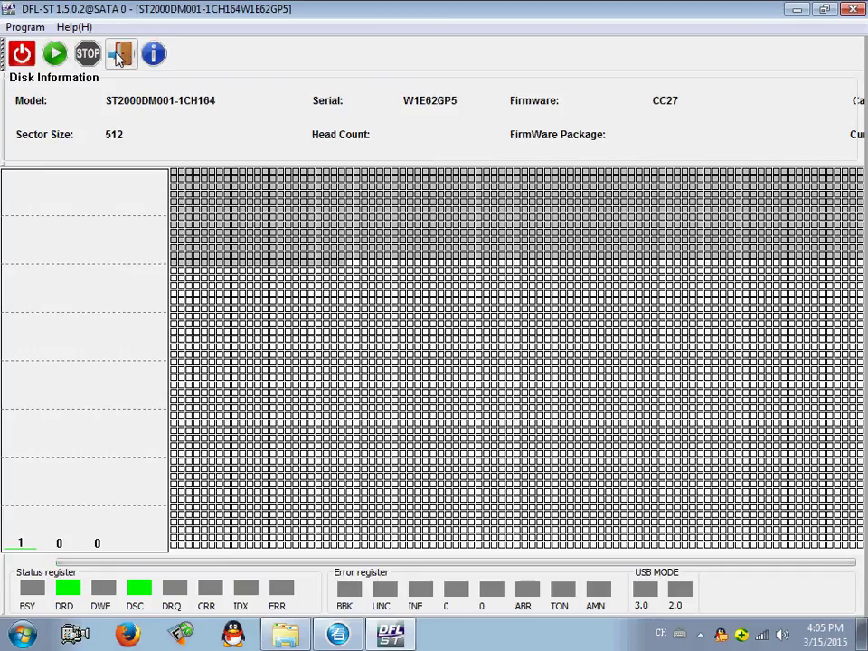
pyautogui.click(118, 55)
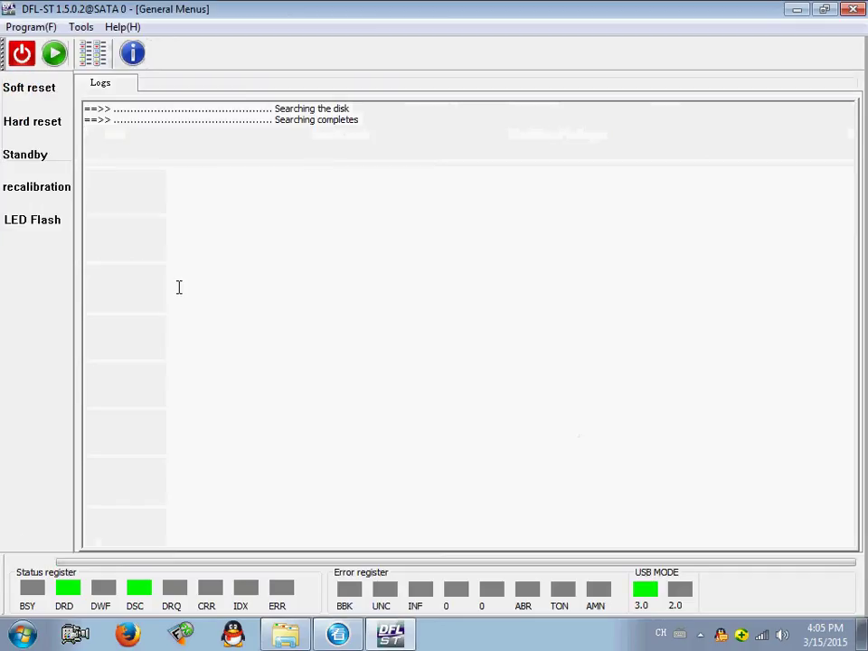
# Select the F3 disk type and fetch Basic Info (Grenade, 1863.02GB), keeping COM7 as the port
pyautogui.click(55, 54)
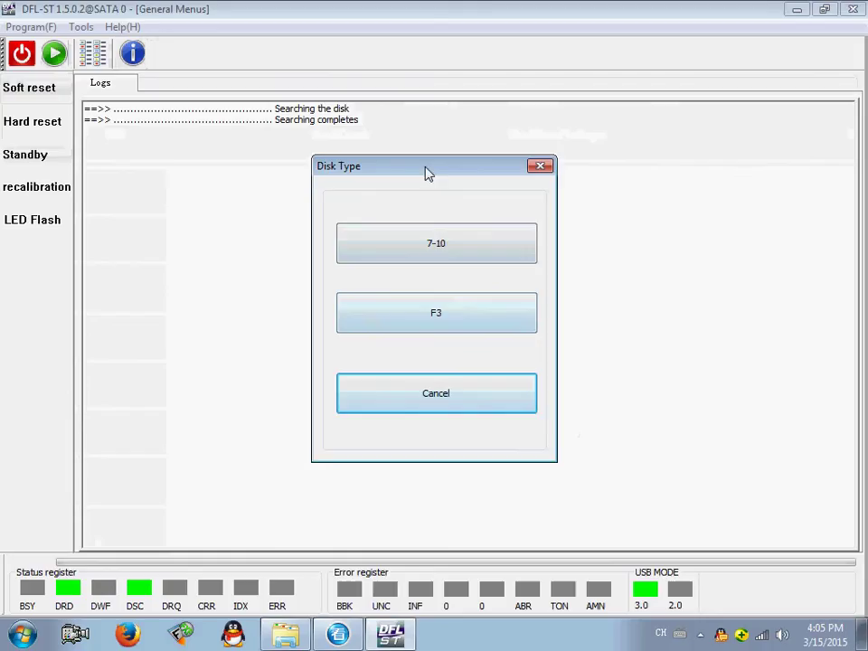
pyautogui.moveTo(426, 171); pyautogui.dragTo(334, 191)
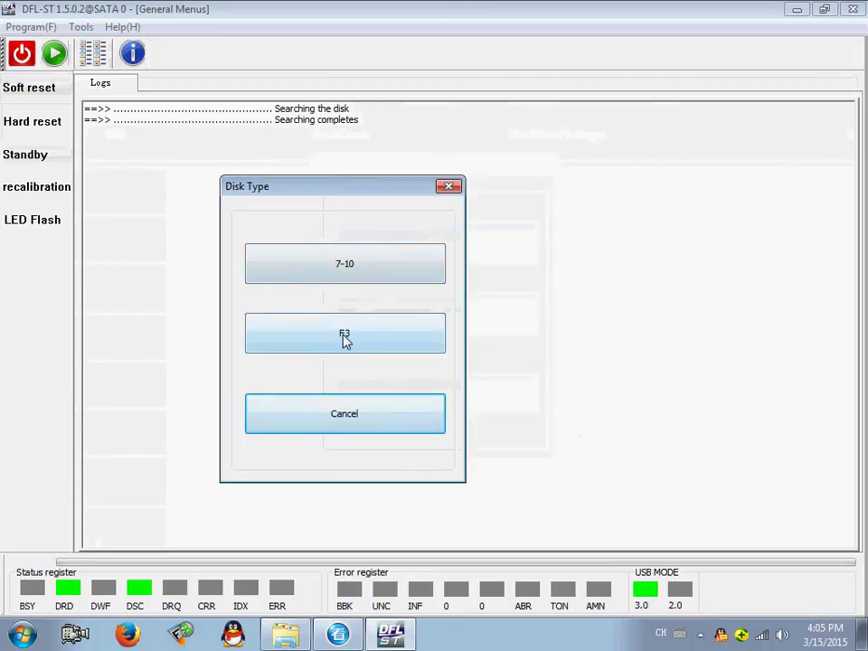
pyautogui.click(359, 341)
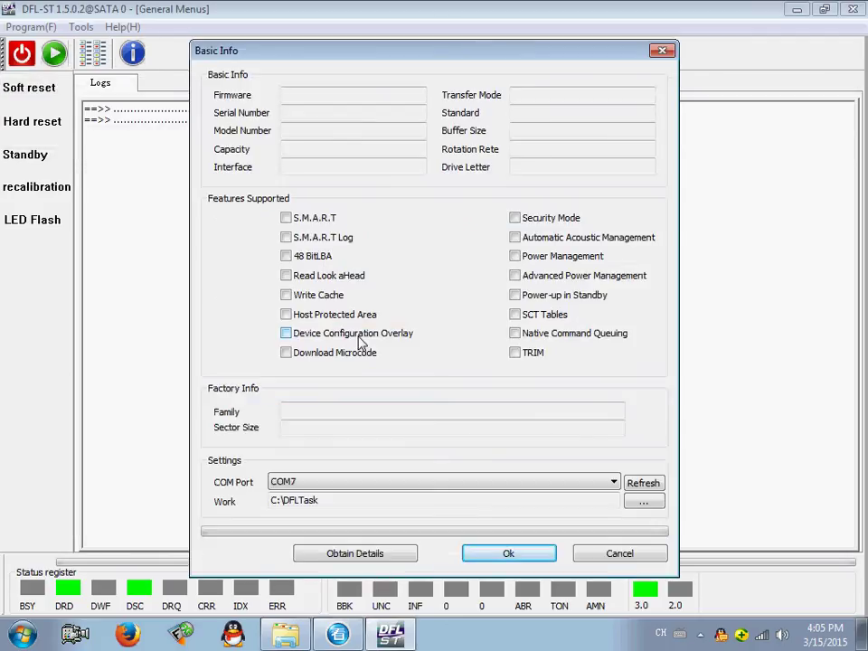
pyautogui.click(378, 552)
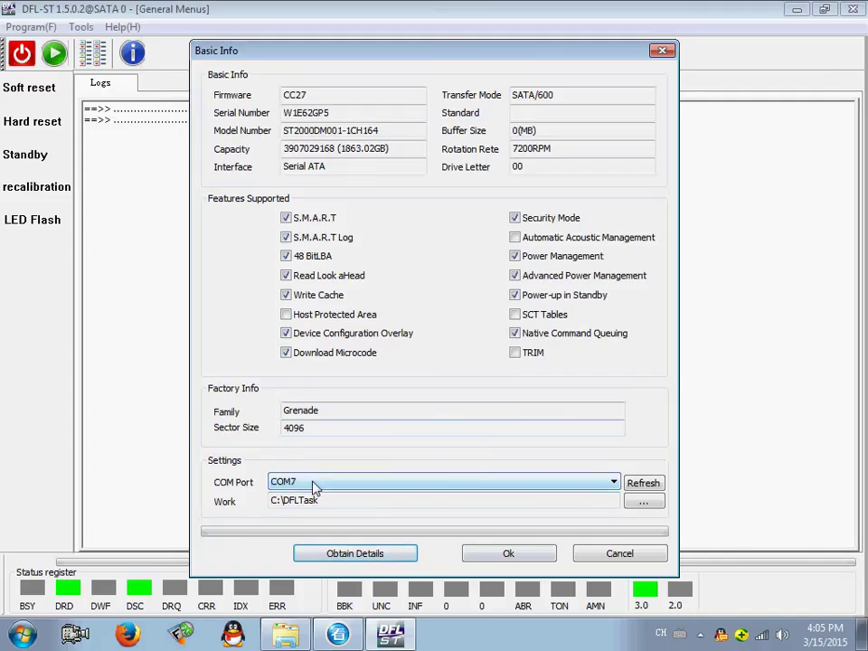
pyautogui.click(455, 486)
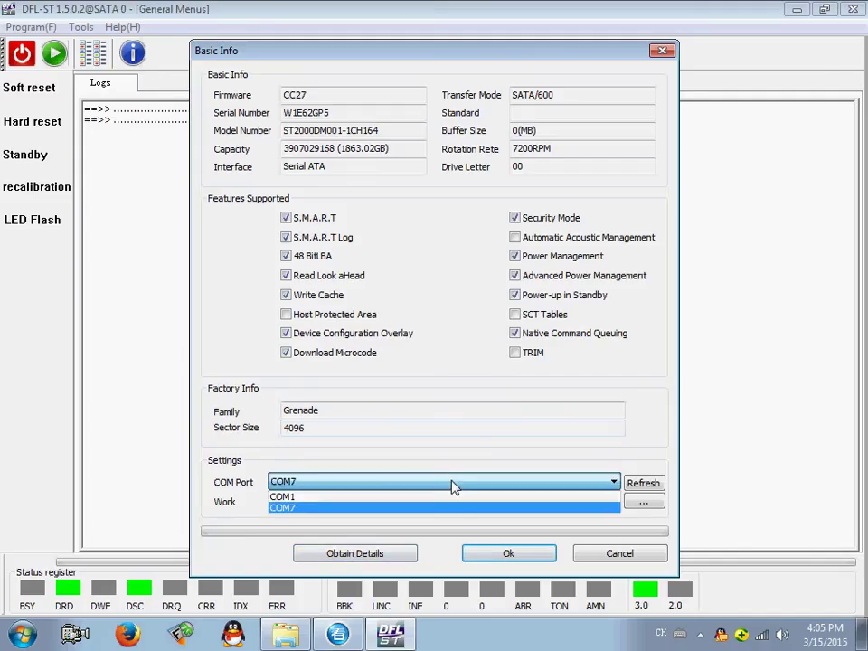
pyautogui.click(452, 486)
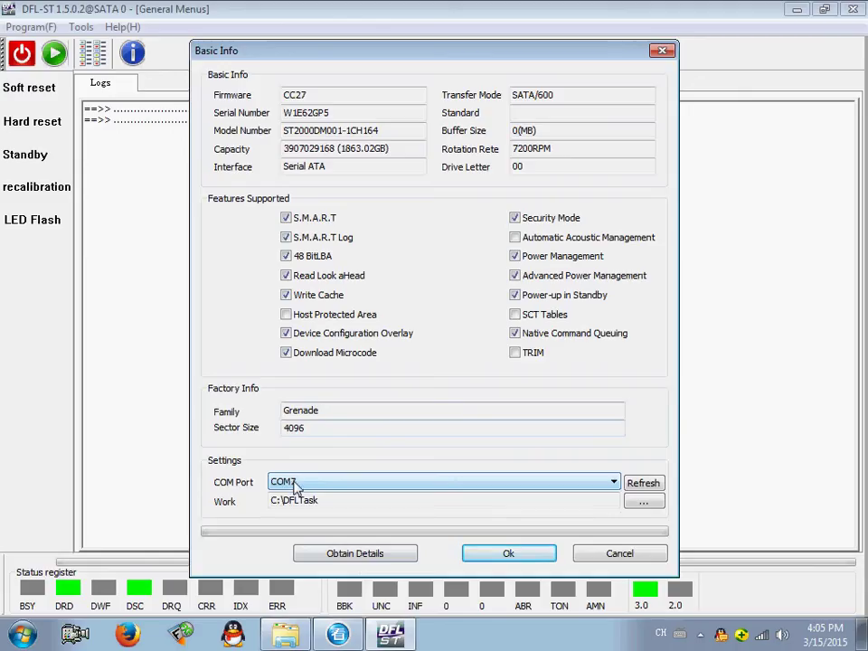
pyautogui.click(22, 633)
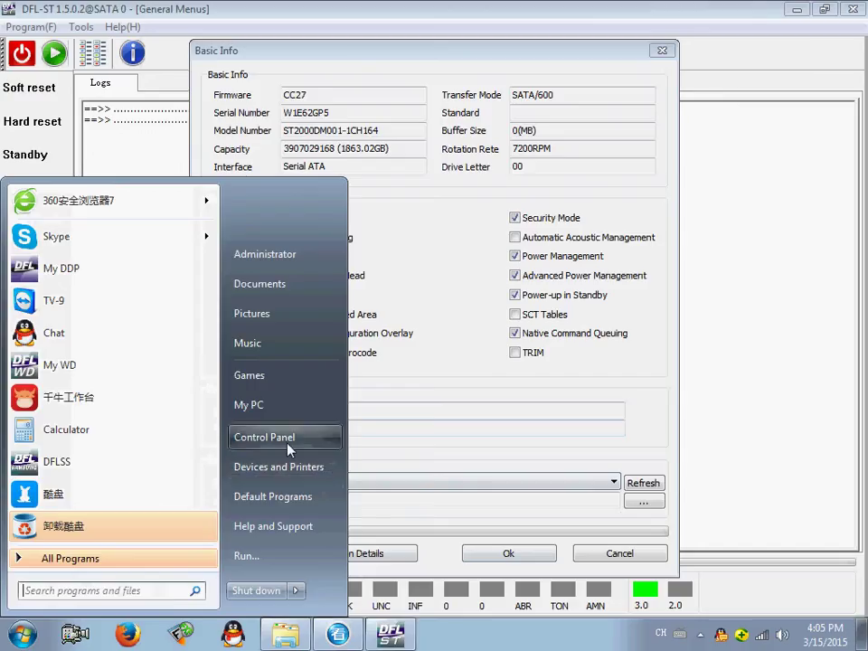
pyautogui.rightClick(271, 414)
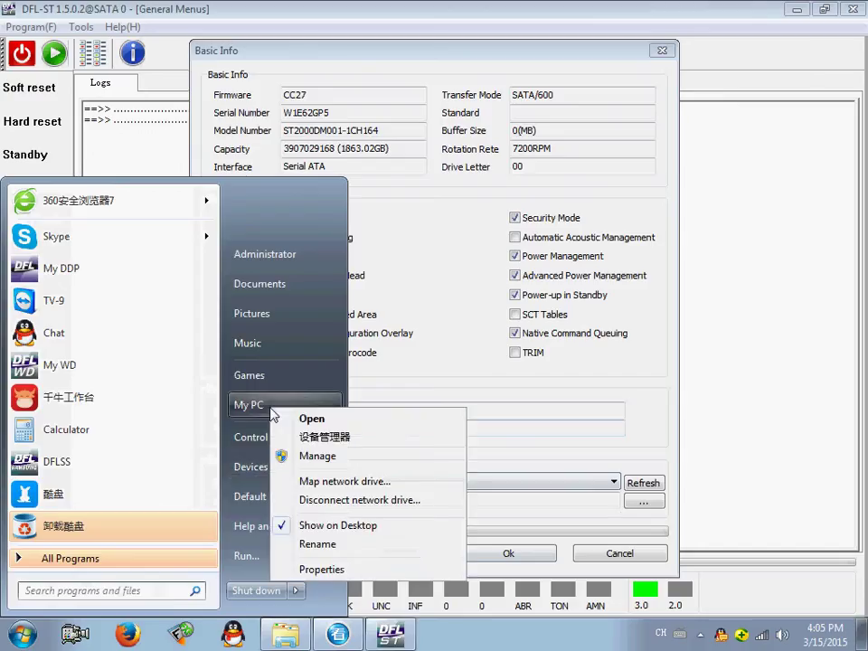
pyautogui.press('Escape')
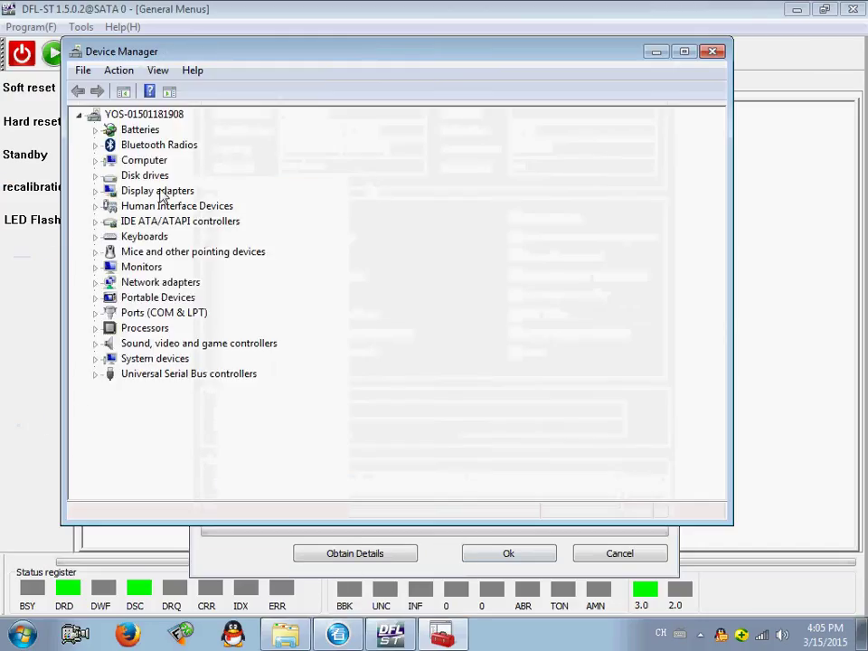
pyautogui.moveTo(193, 54); pyautogui.dragTo(251, 61)
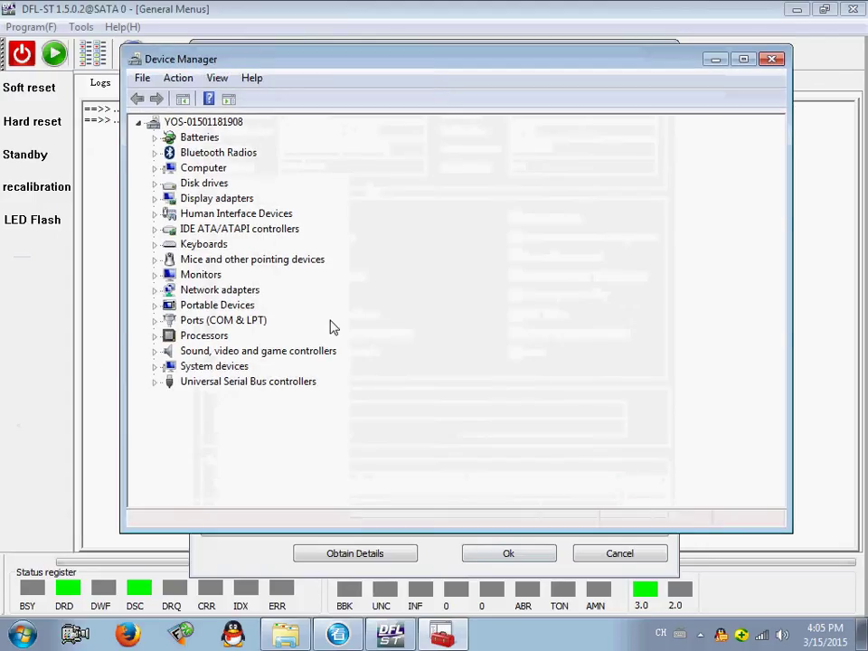
pyautogui.doubleClick(228, 321)
pyautogui.click(217, 336)
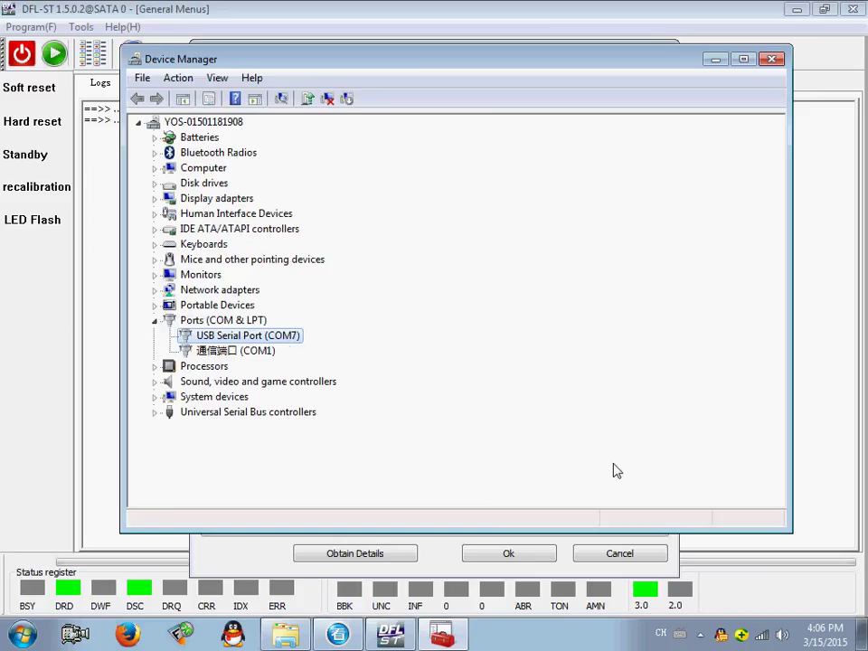
# Confirm Basic Info to load the F3 drive data and scroll through the logged firmware package info
pyautogui.click(773, 61)
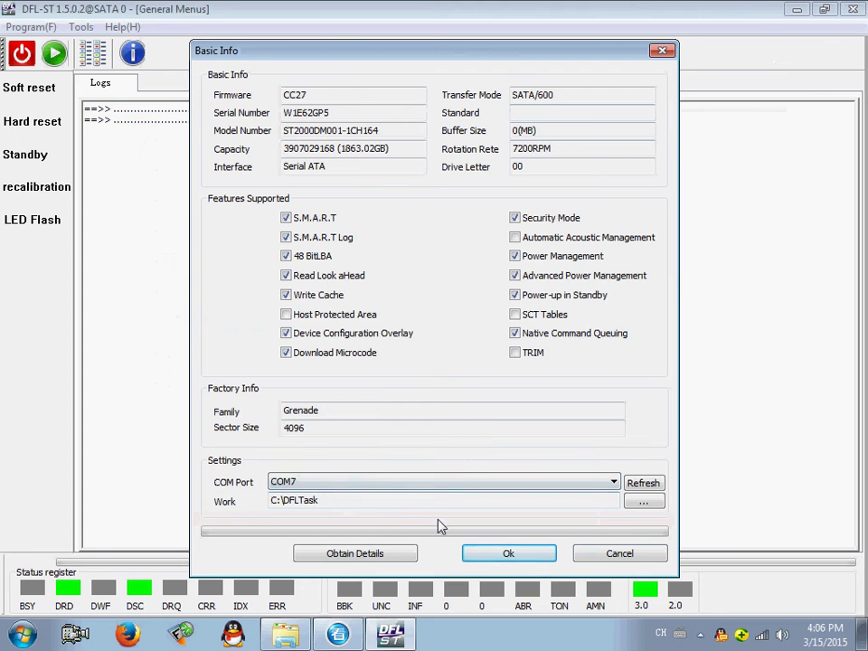
pyautogui.click(509, 554)
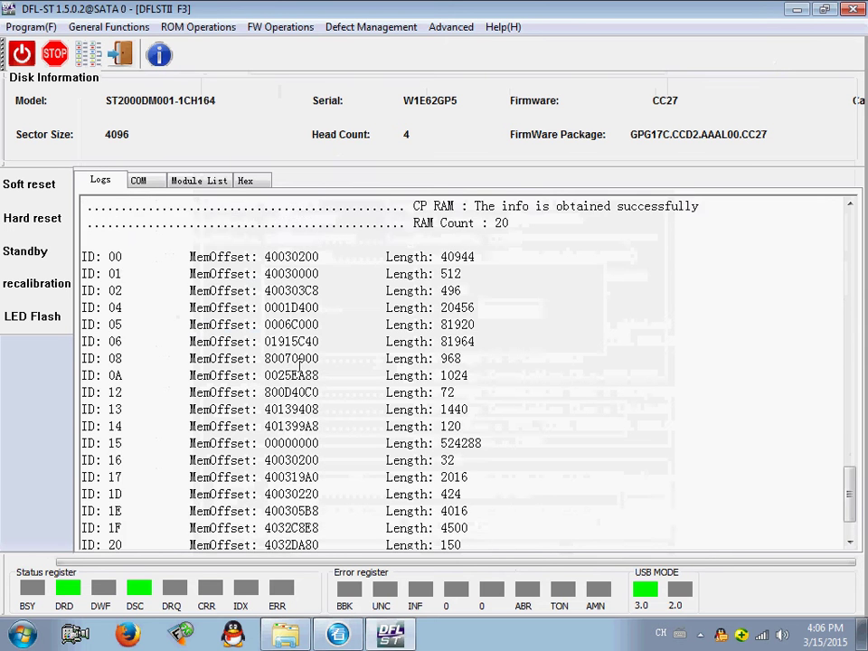
pyautogui.scroll(15, 306, 364)
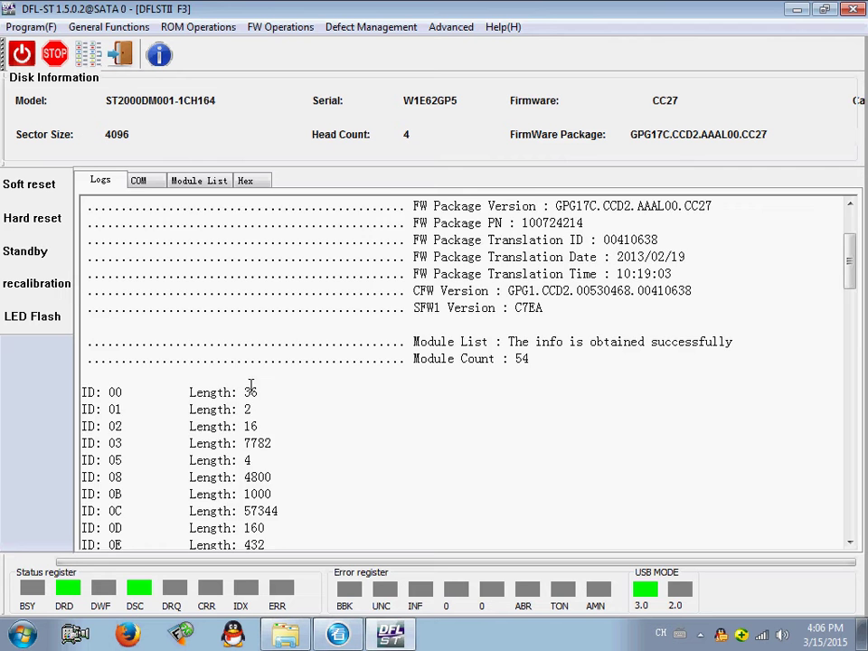
pyautogui.scroll(-3, 452, 384)
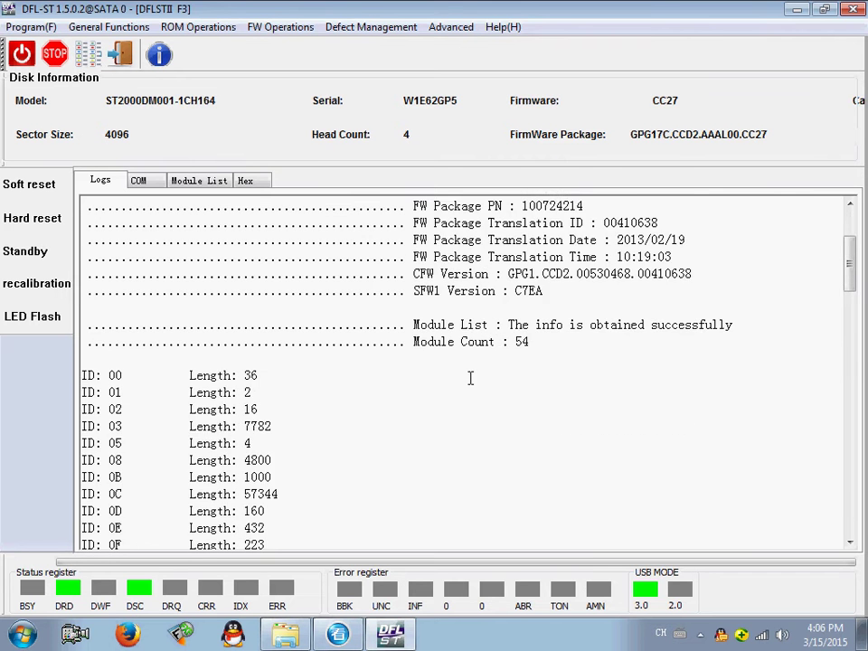
pyautogui.scroll(3, 469, 378)
pyautogui.scroll(-8, 422, 432)
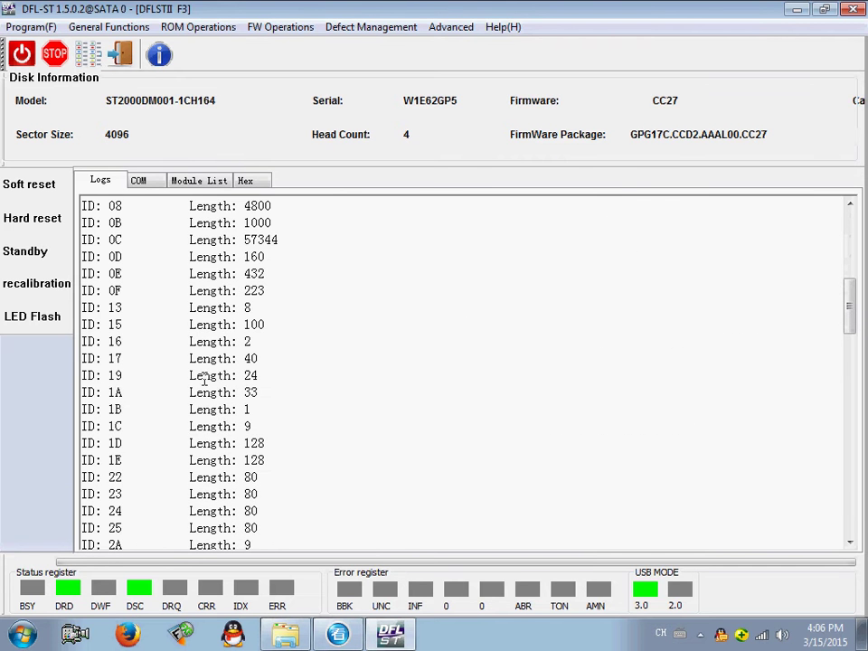
# Review the 54 logged modules and show the COM terminal on COM7 at 38400 baud
pyautogui.scroll(9, 426, 361)
pyautogui.scroll(-16, 315, 385)
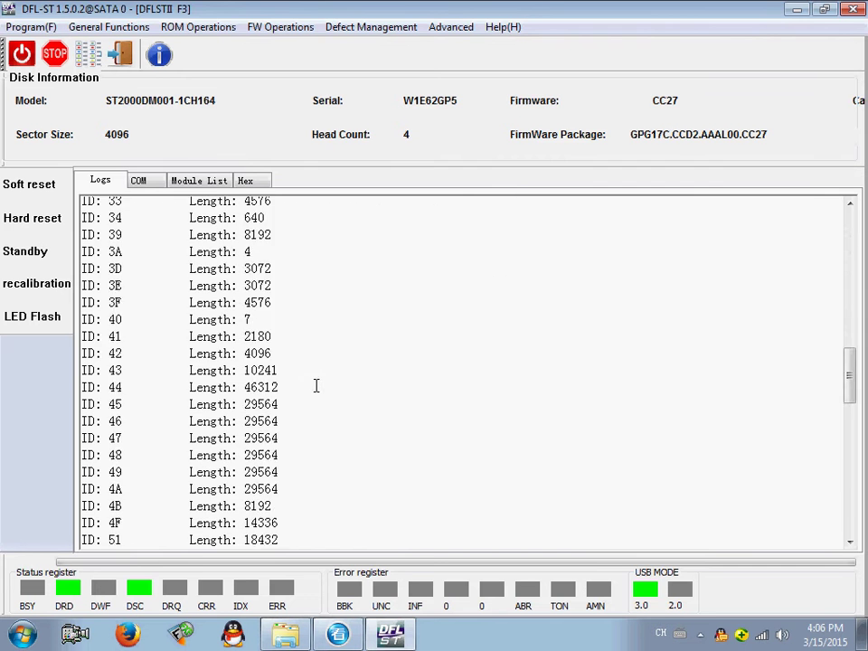
pyautogui.scroll(-7, 315, 385)
pyautogui.scroll(20, 315, 385)
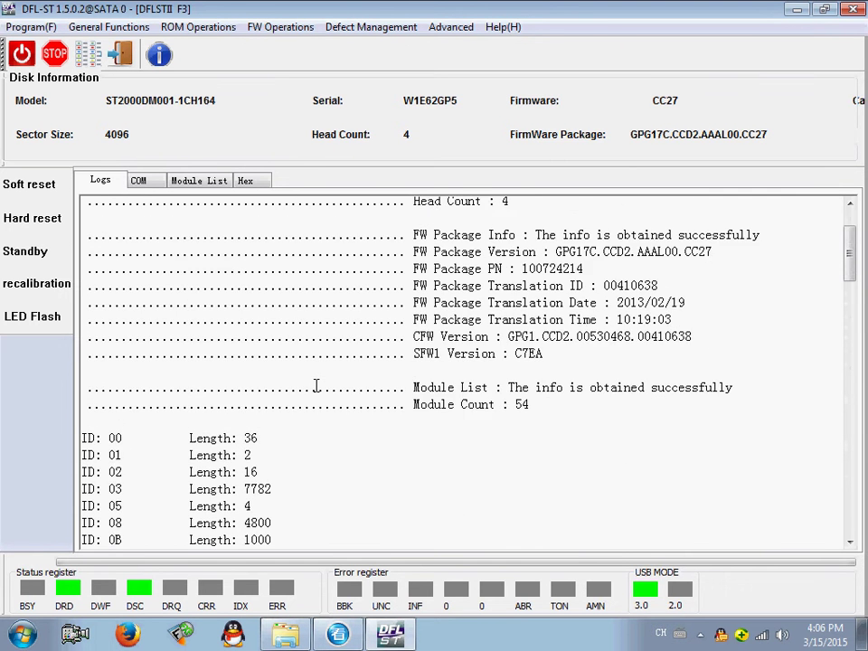
pyautogui.scroll(2, 316, 385)
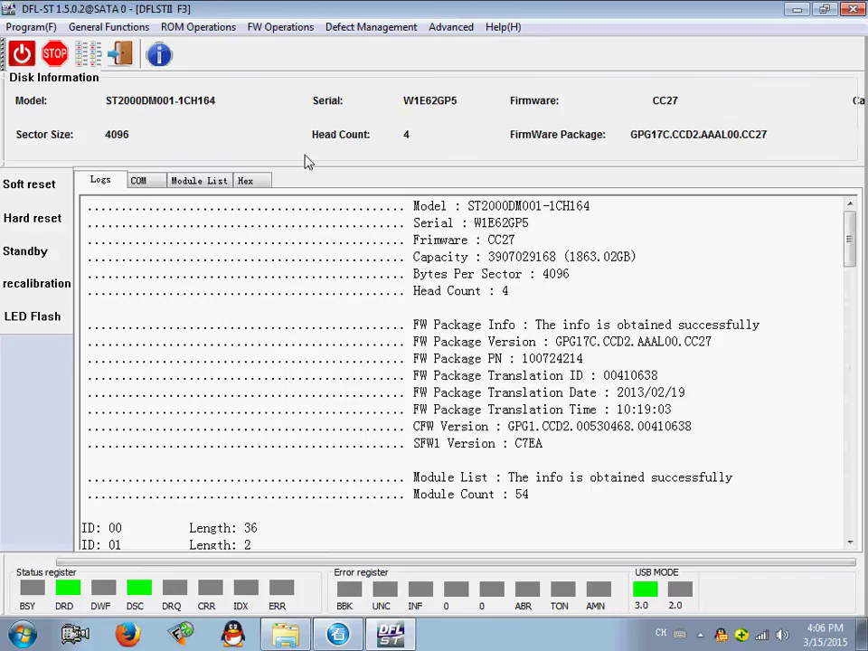
pyautogui.click(138, 180)
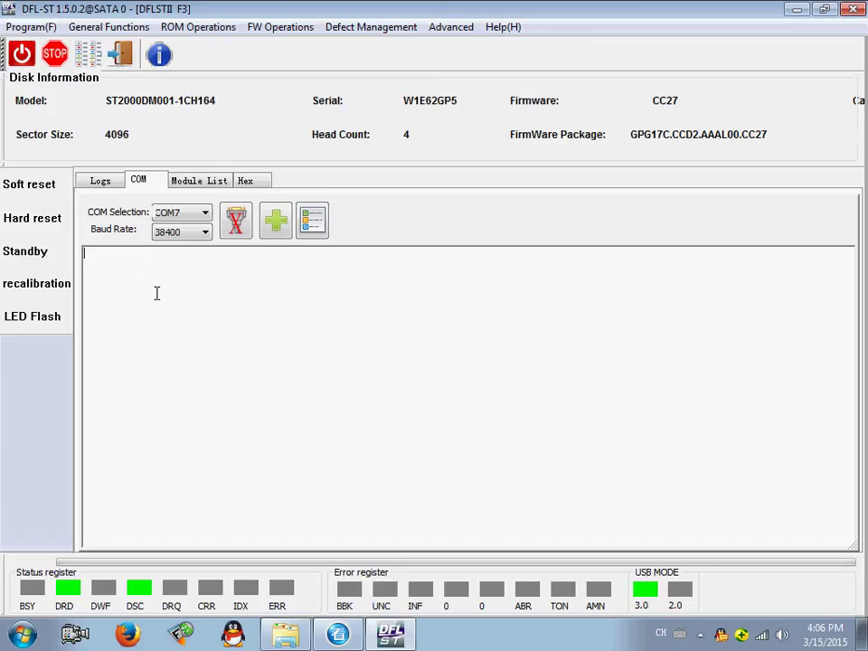
# Connect to the drive's serial port and wake the F3 T> prompt with Ctrl+Z
pyautogui.click(234, 226)
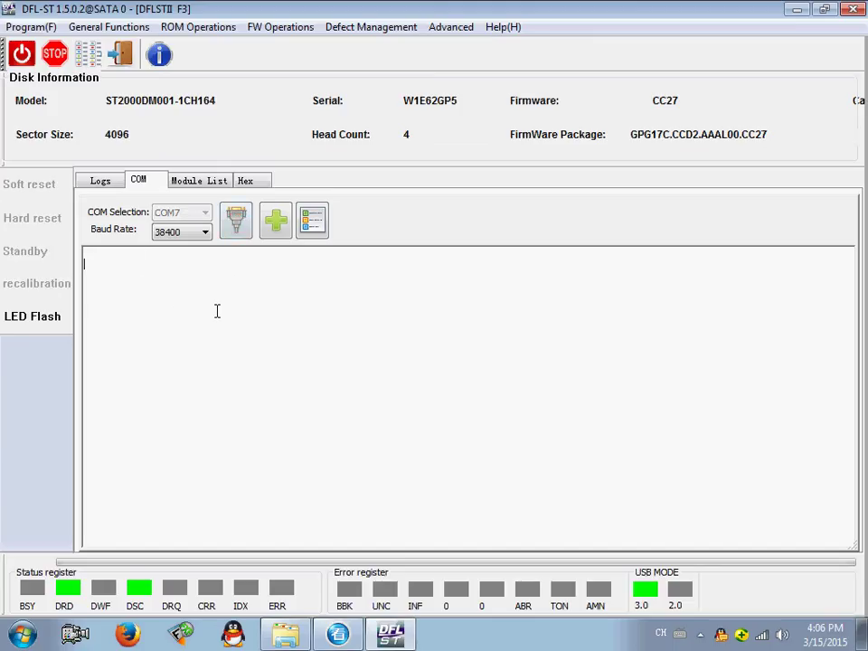
pyautogui.hotkey('ctrl', 'z')
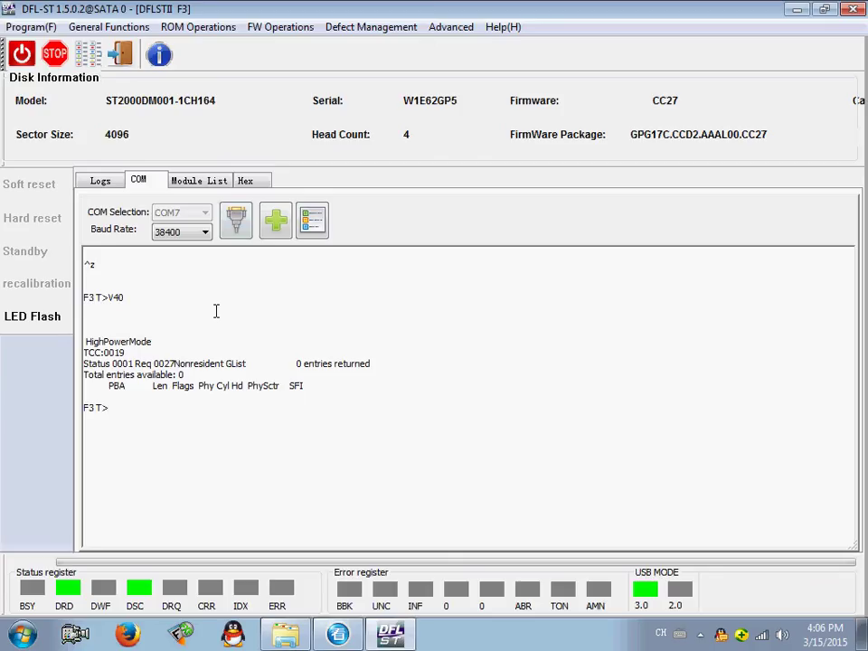
pyautogui.click(272, 224)
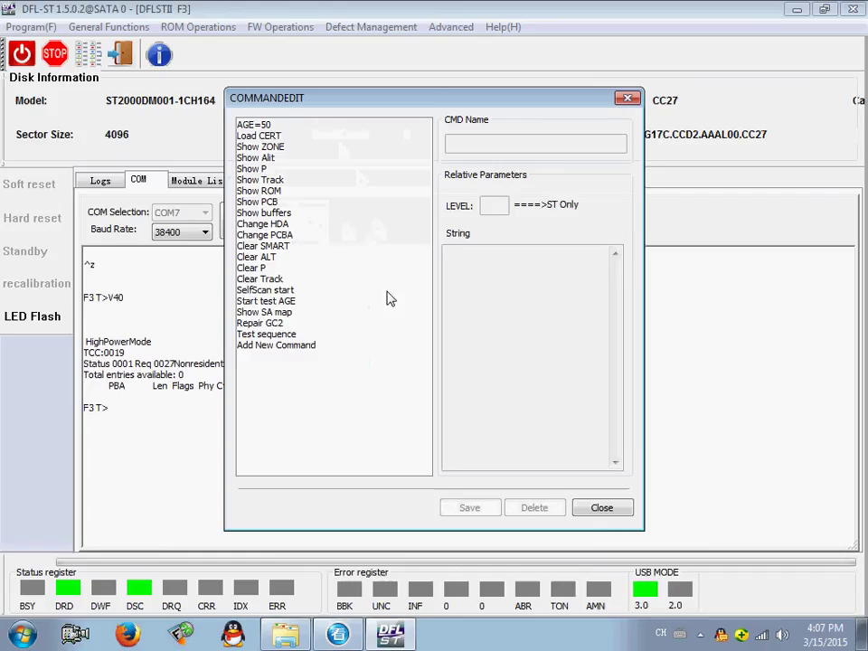
pyautogui.click(602, 508)
# Run the Show P preset command to print the User Slip Defect List
pyautogui.click(239, 323)
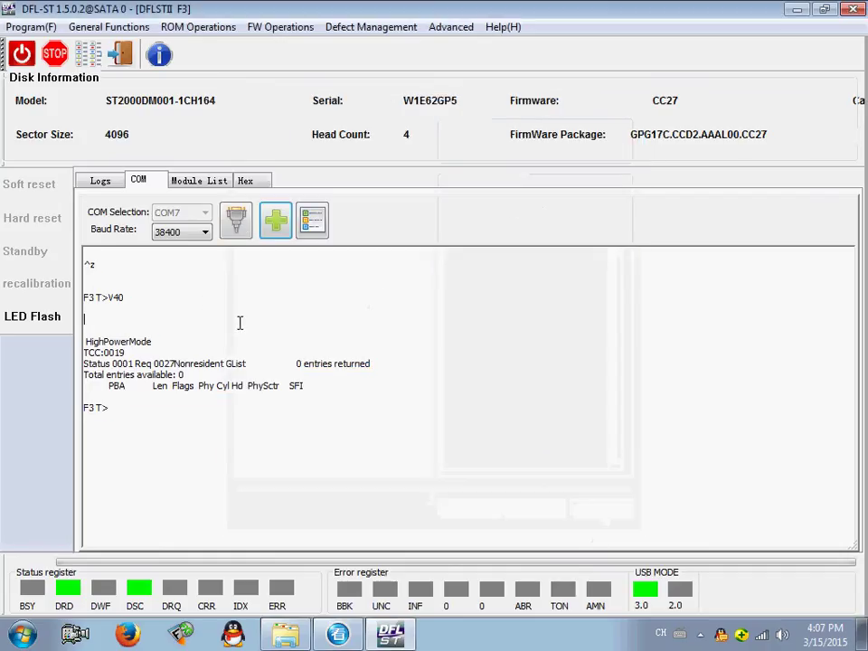
pyautogui.click(312, 220)
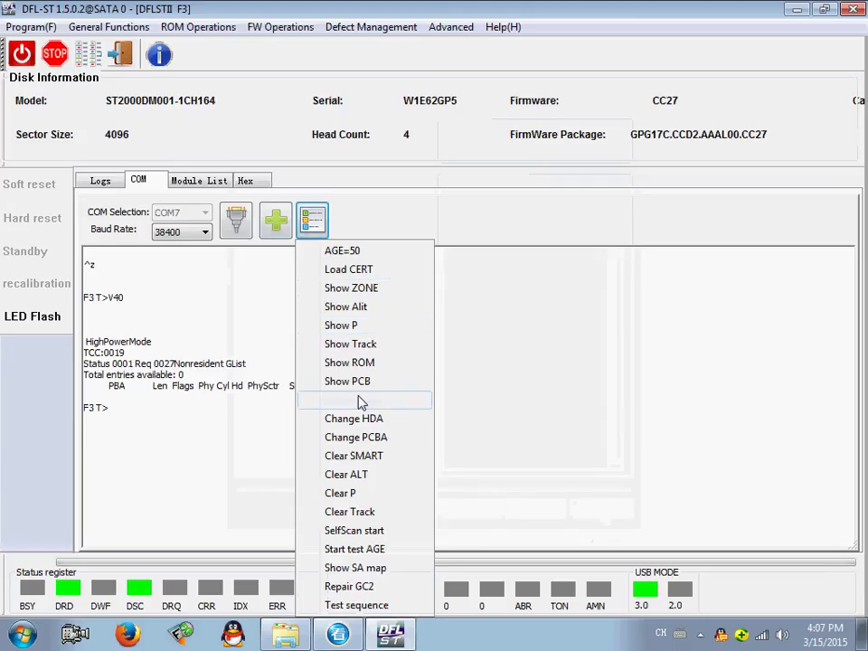
pyautogui.click(362, 329)
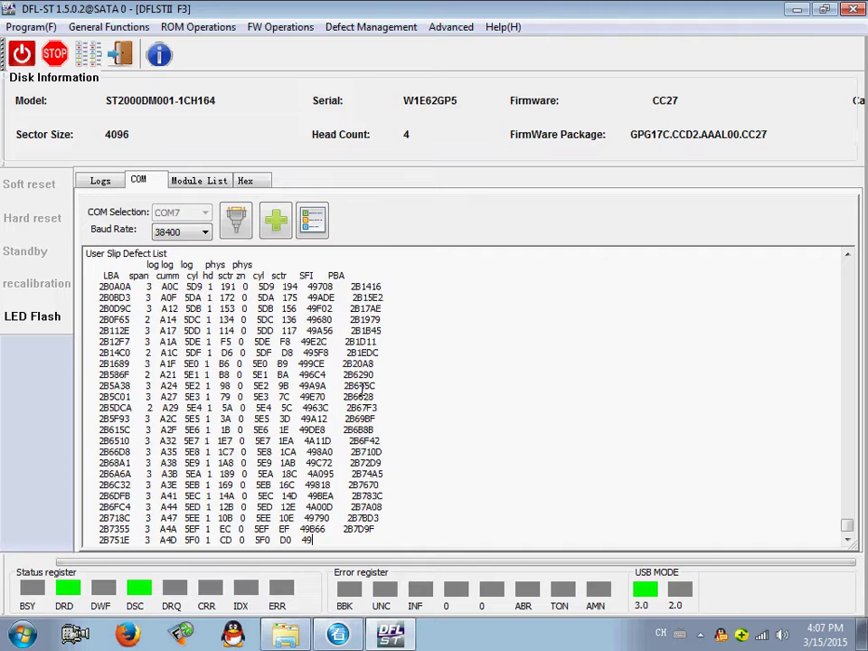
# Select modules 03 (P-List) and 2B (R/W Operating Parameters) in the Module List, then view Hex
pyautogui.click(183, 181)
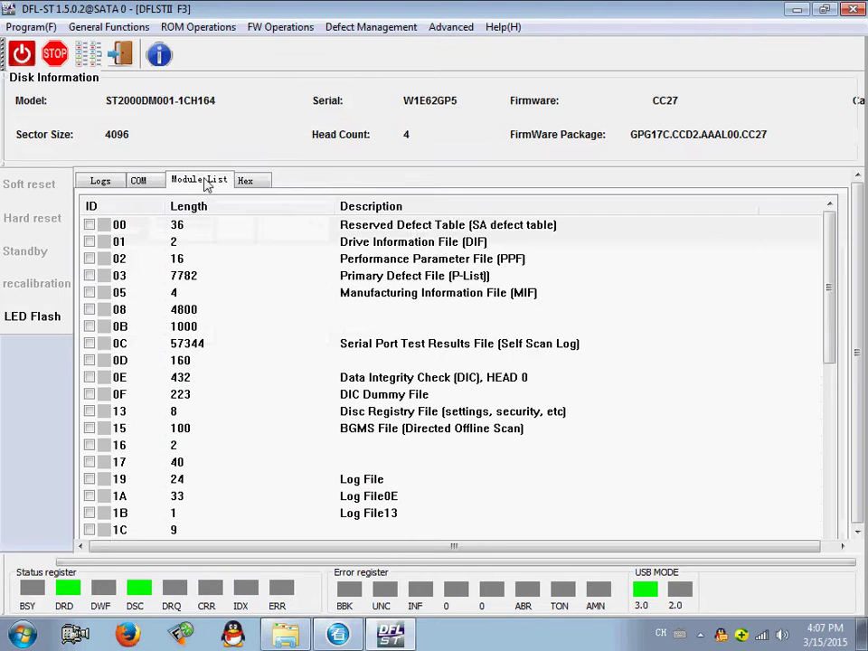
pyautogui.scroll(-4, 249, 327)
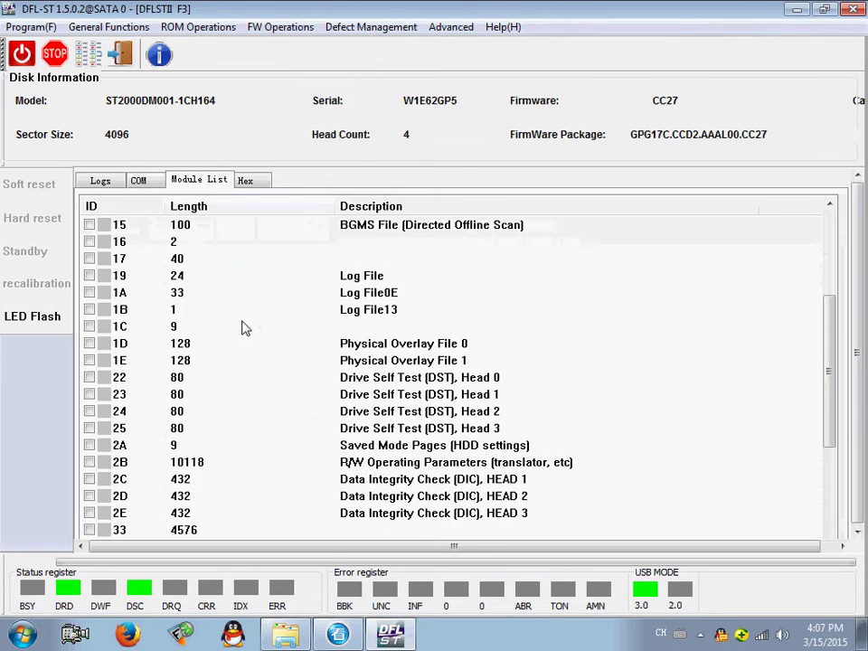
pyautogui.scroll(4, 239, 381)
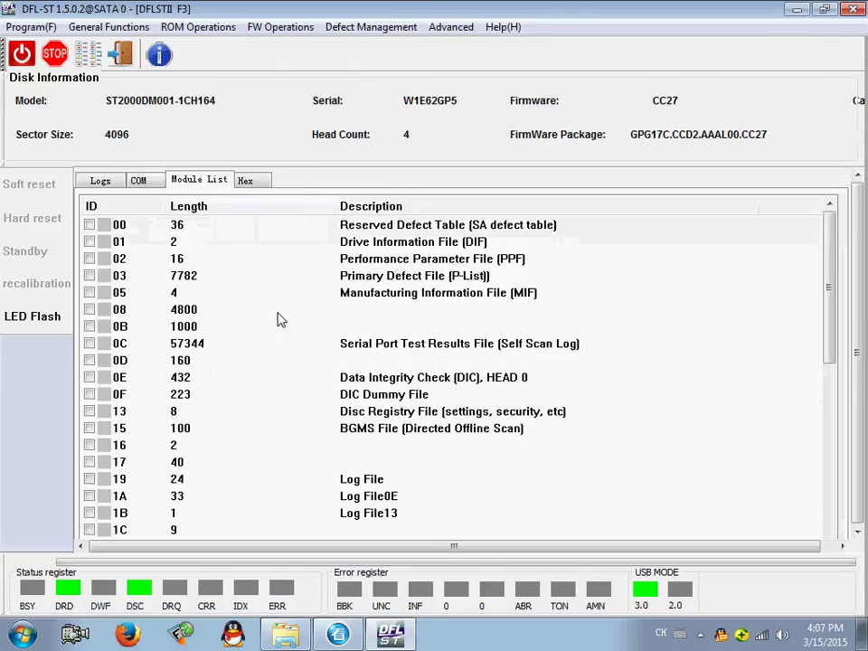
pyautogui.click(203, 276)
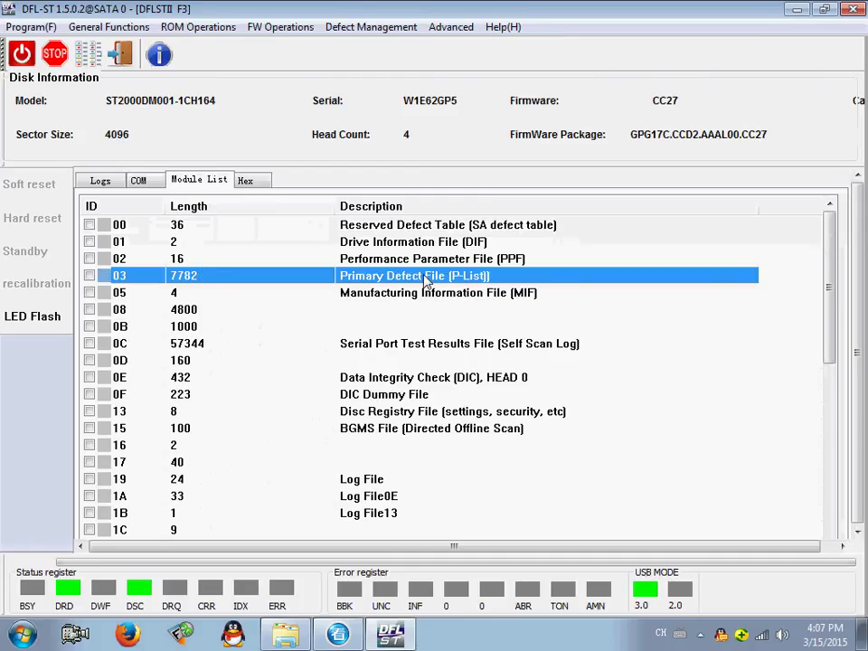
pyautogui.scroll(-4, 244, 449)
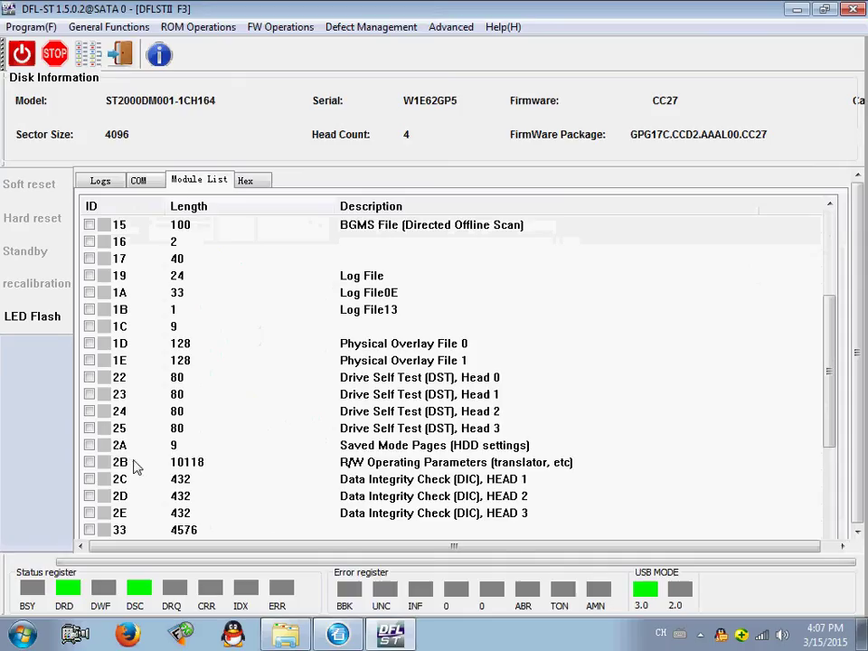
pyautogui.click(373, 464)
pyautogui.scroll(4, 271, 465)
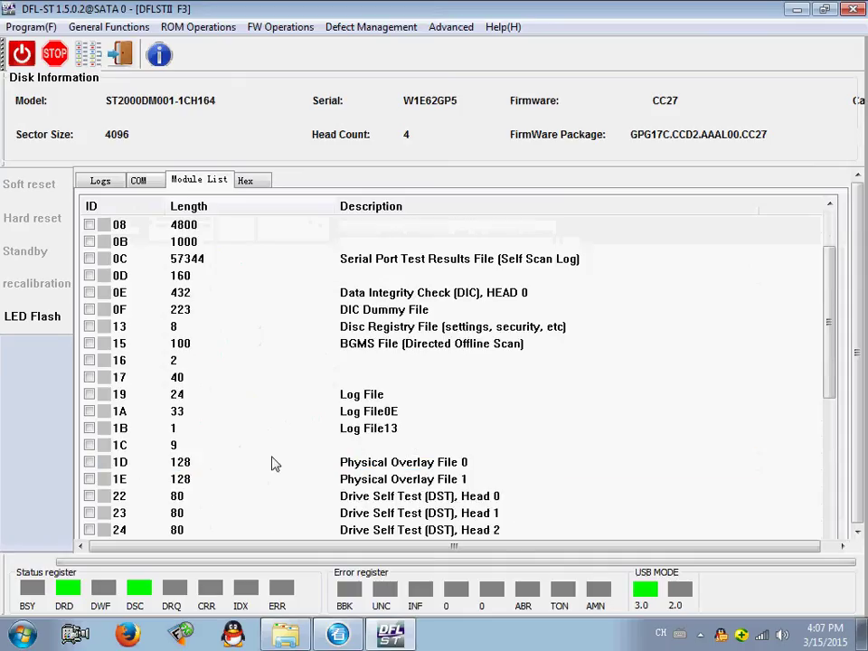
pyautogui.click(258, 181)
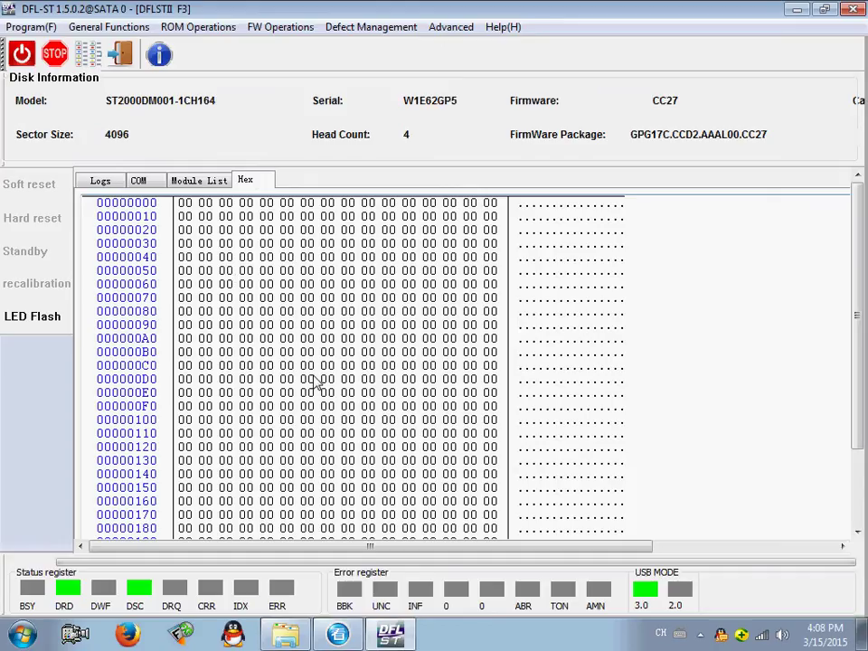
# Cycle through the Logs and Module List tabs, ending back on the streaming COM terminal
pyautogui.click(100, 183)
pyautogui.click(213, 182)
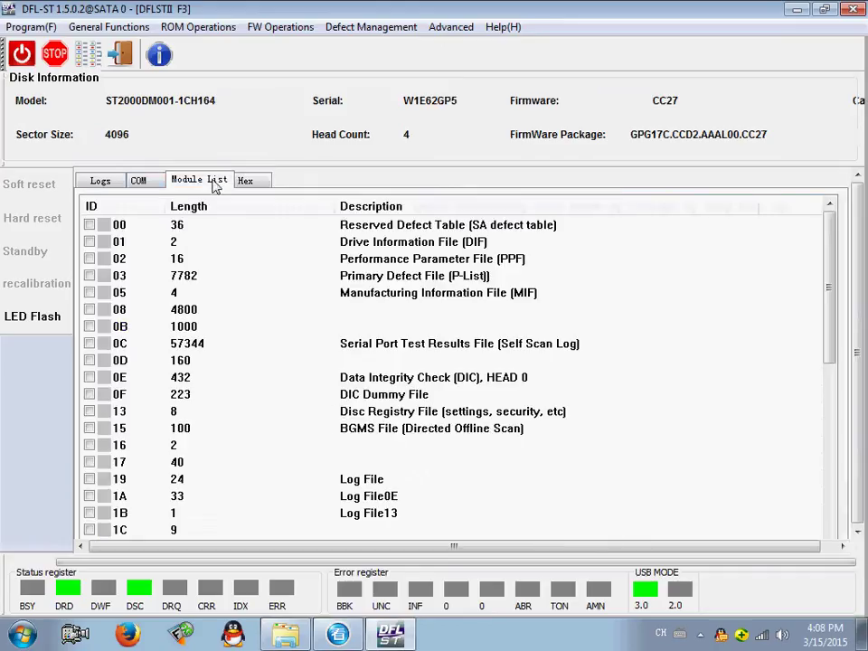
pyautogui.click(100, 181)
pyautogui.click(137, 180)
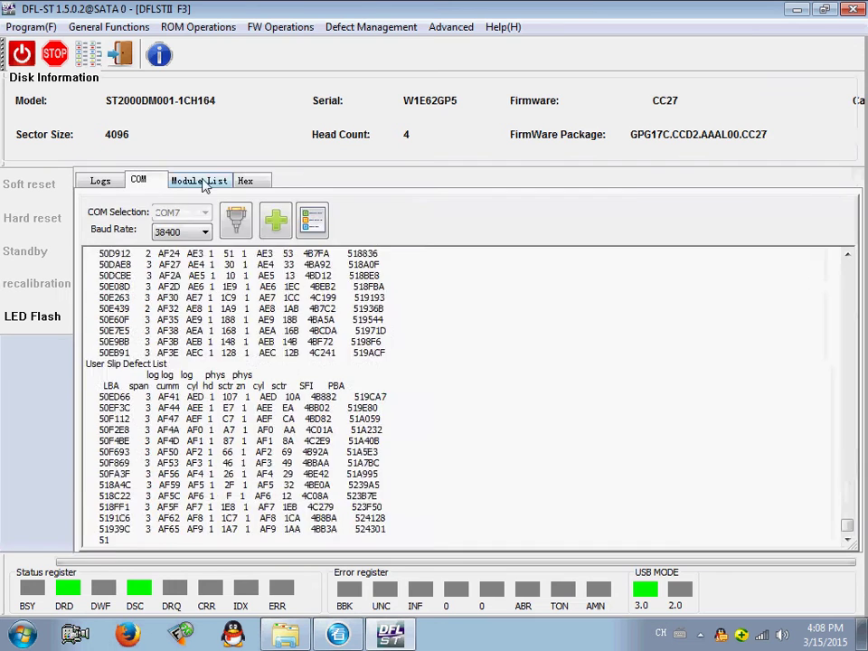
pyautogui.click(198, 180)
pyautogui.click(116, 183)
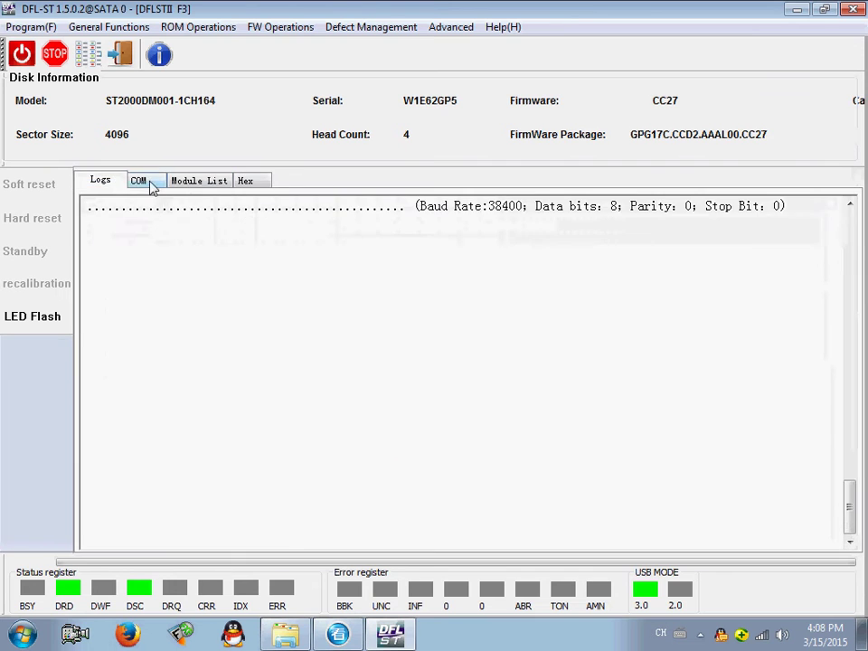
pyautogui.click(150, 184)
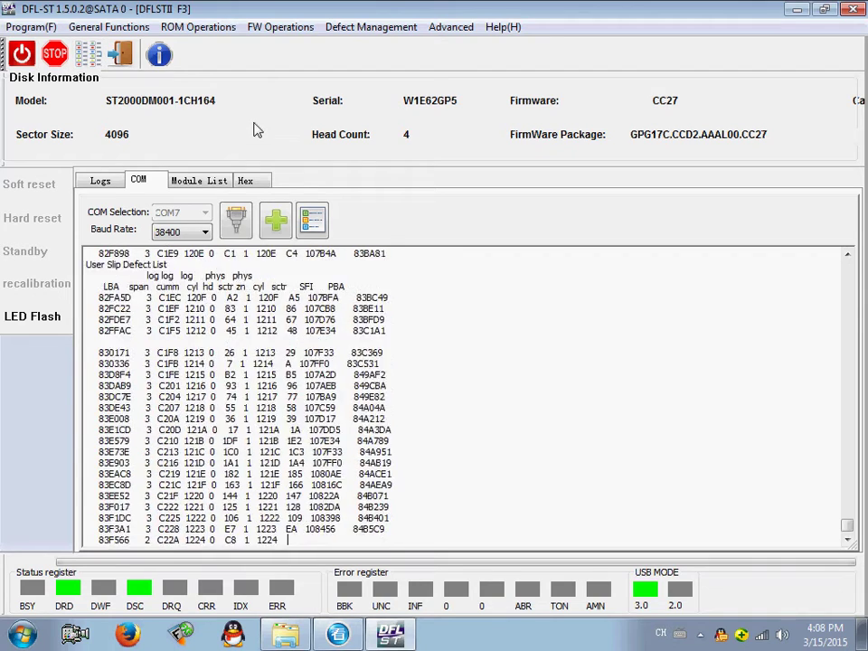
pyautogui.click(34, 26)
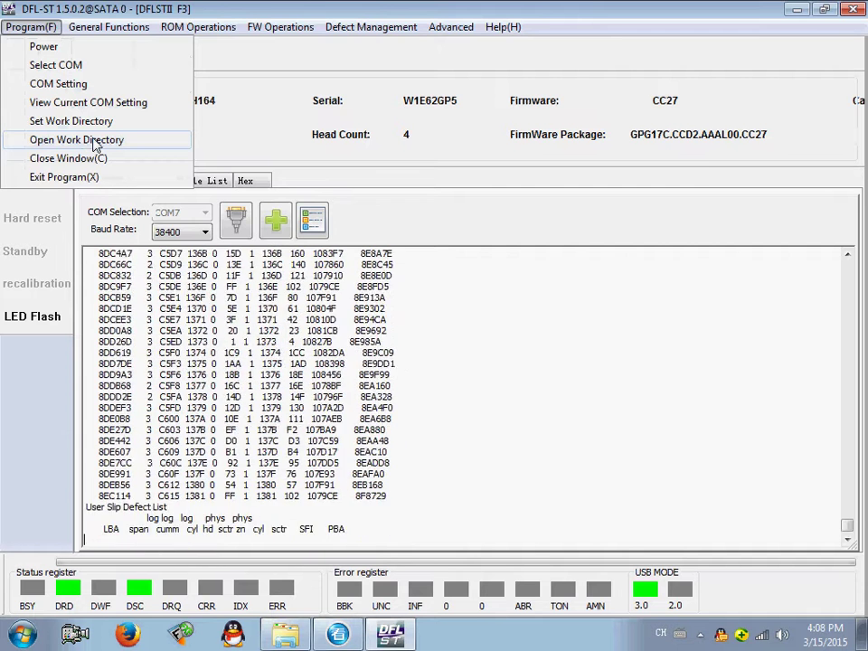
pyautogui.click(90, 140)
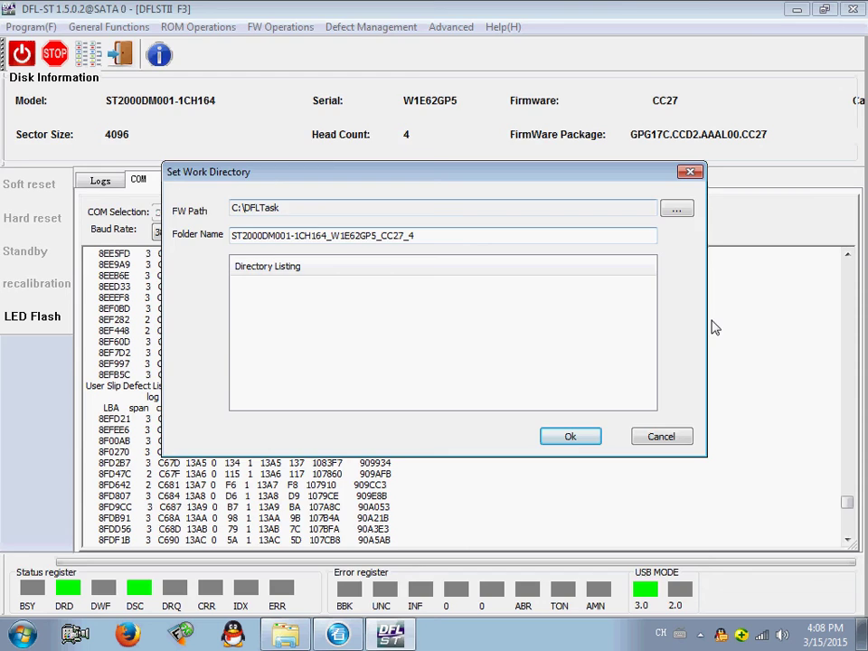
pyautogui.click(571, 437)
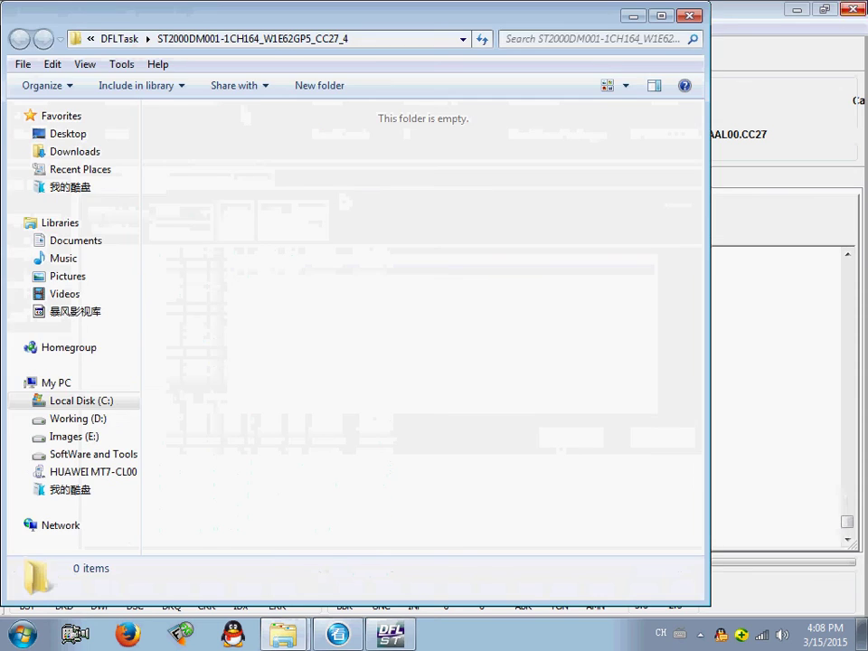
pyautogui.click(690, 15)
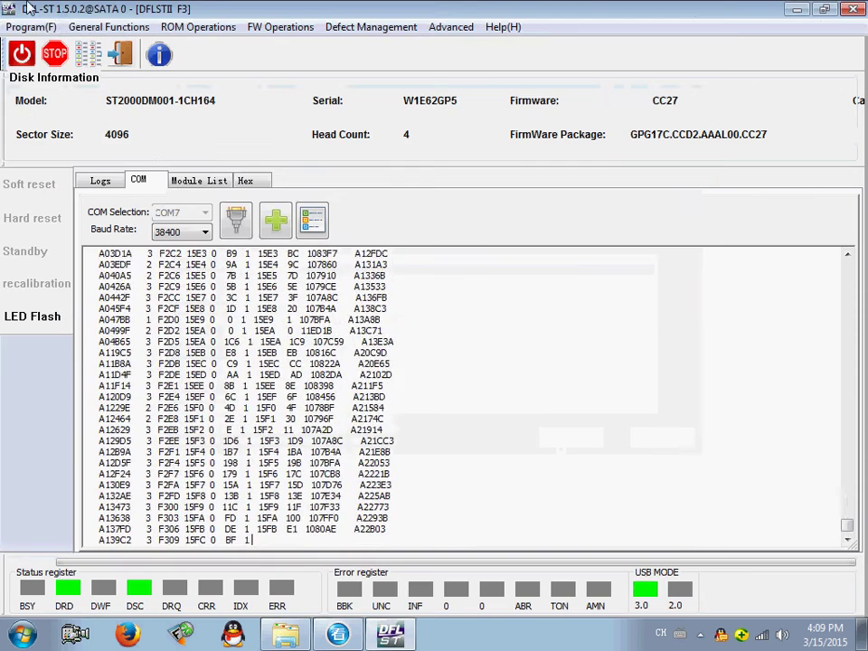
# Browse the General Functions menu's Common COM Commands and Common Repair submenus
pyautogui.click(30, 27)
pyautogui.moveTo(136, 25)
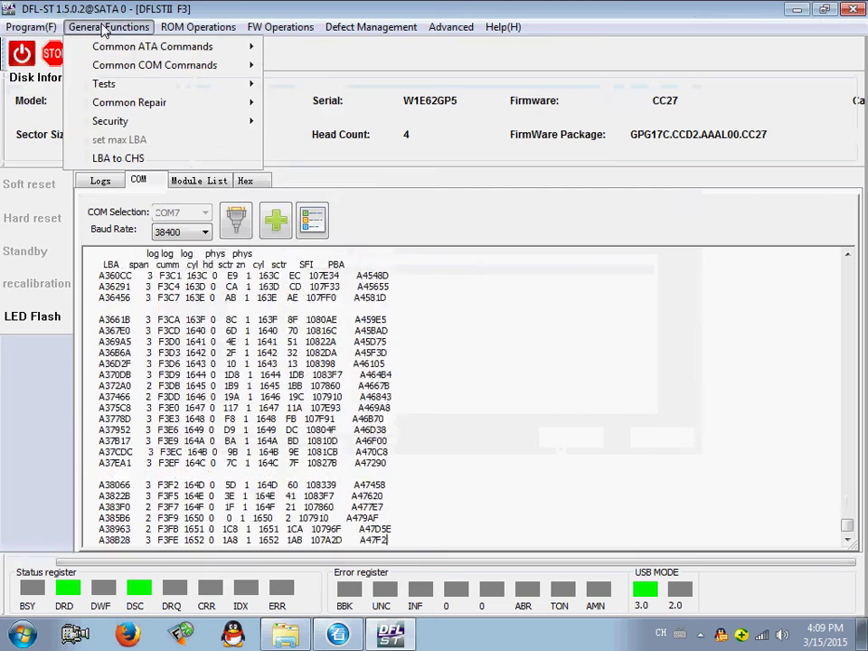
pyautogui.moveTo(151, 52)
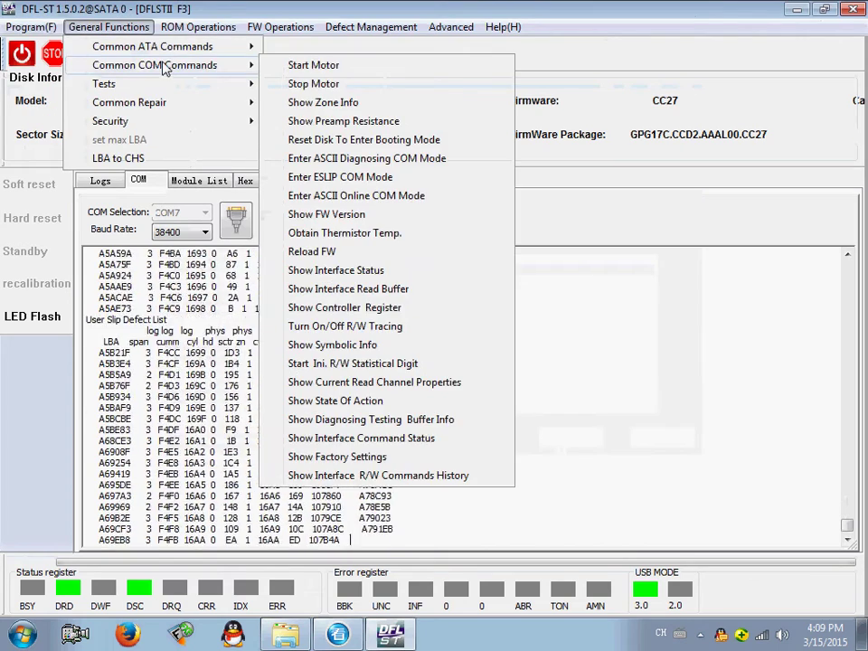
pyautogui.moveTo(147, 86)
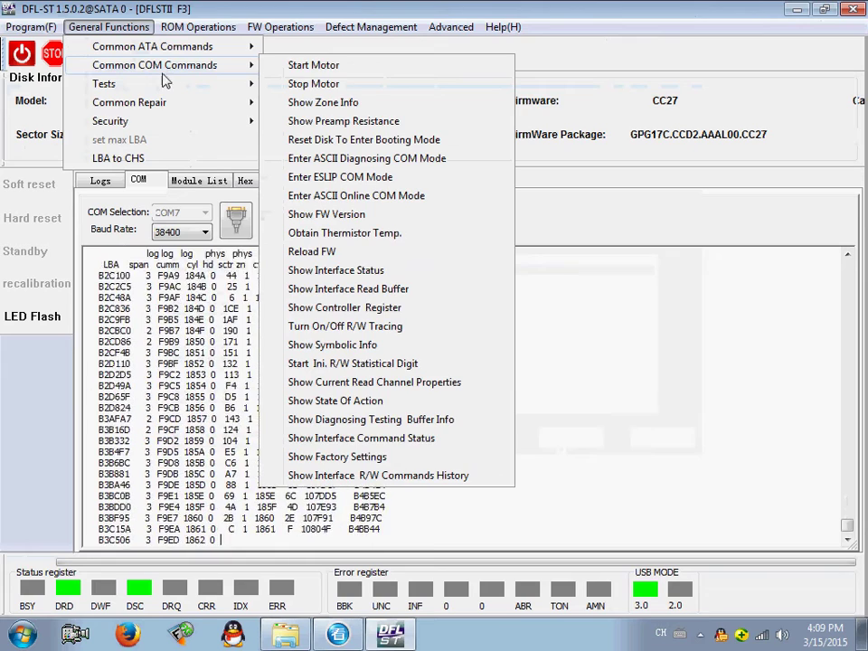
pyautogui.moveTo(161, 105)
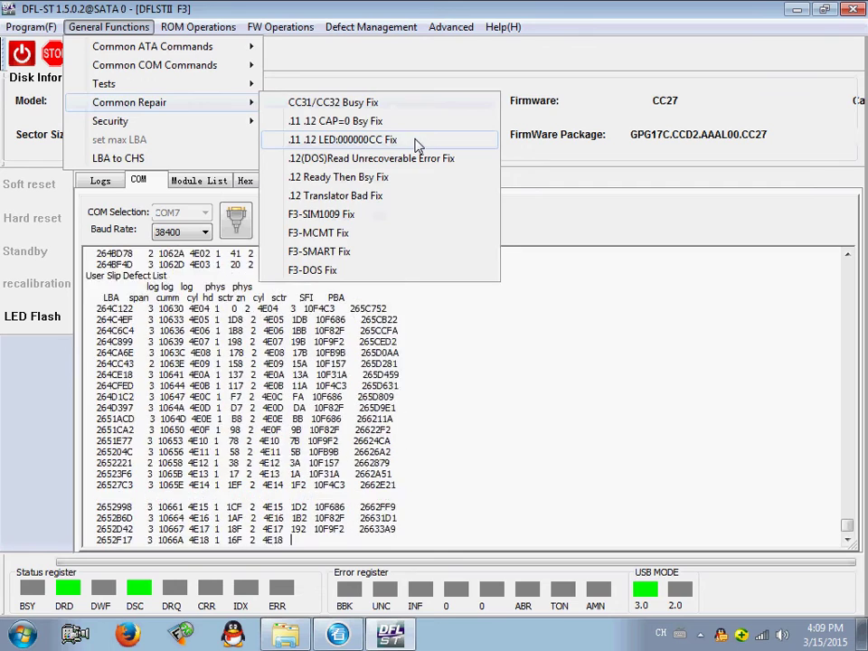
pyautogui.moveTo(233, 125)
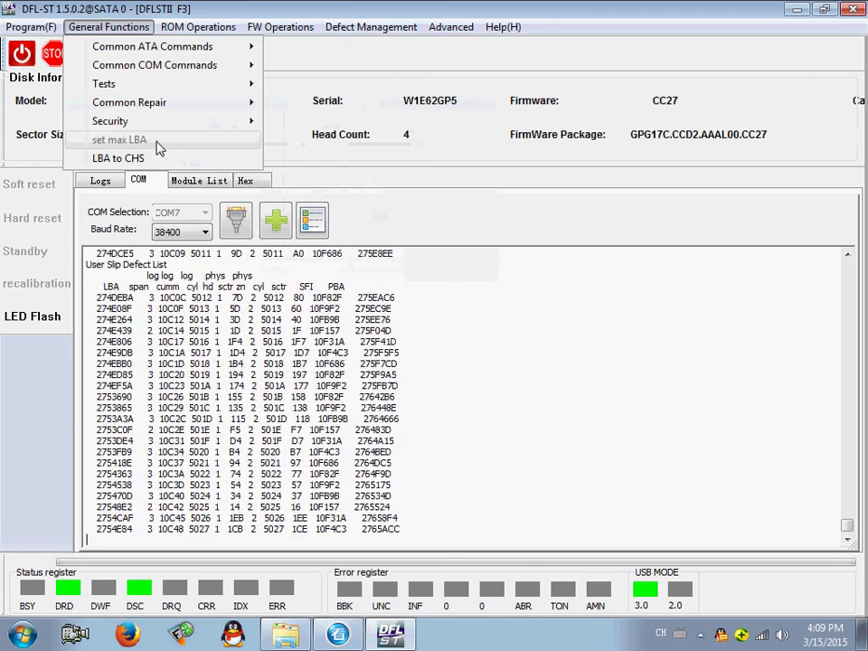
# Disconnect the COM terminal from the drive and bring up the LBA to CHS converter
pyautogui.click(232, 219)
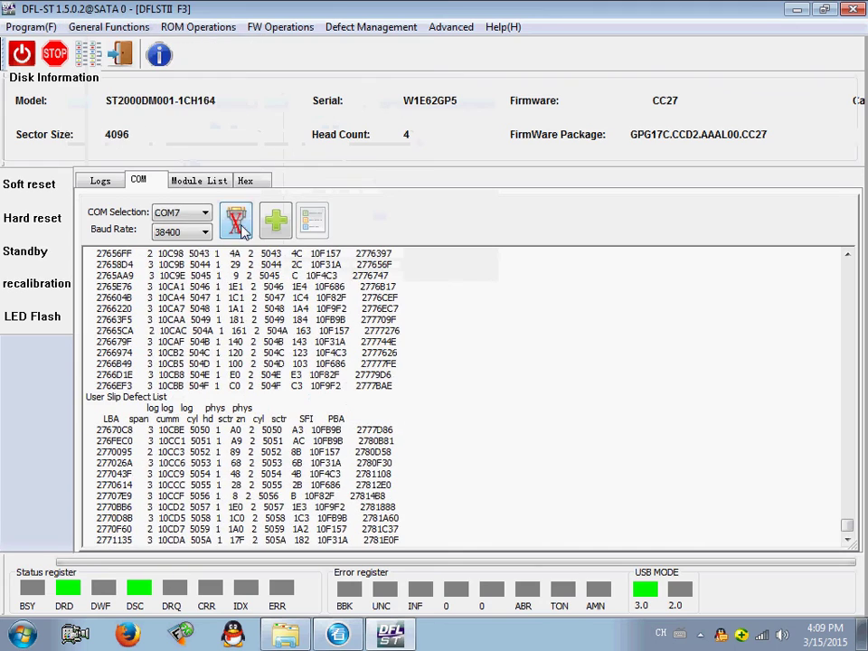
pyautogui.click(88, 27)
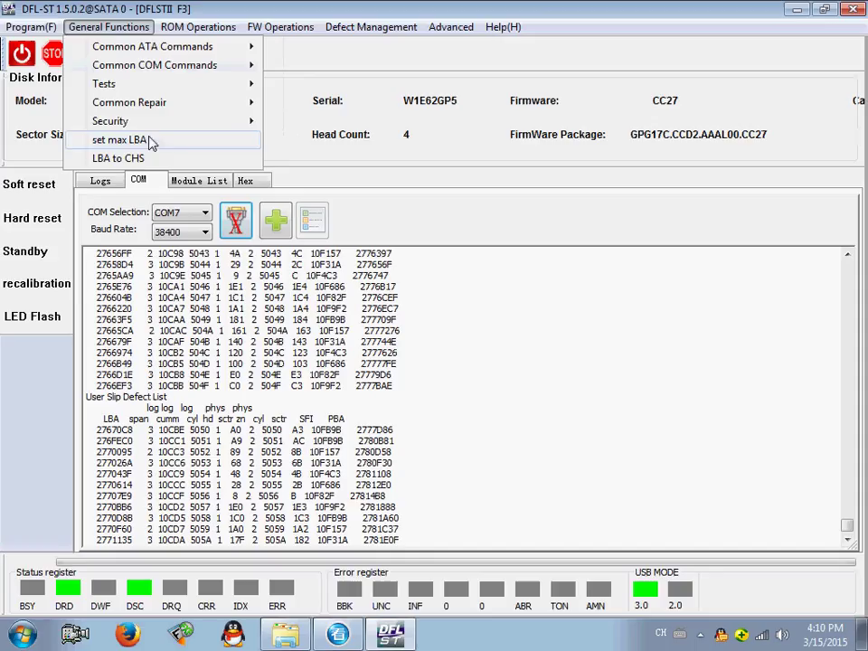
pyautogui.click(118, 158)
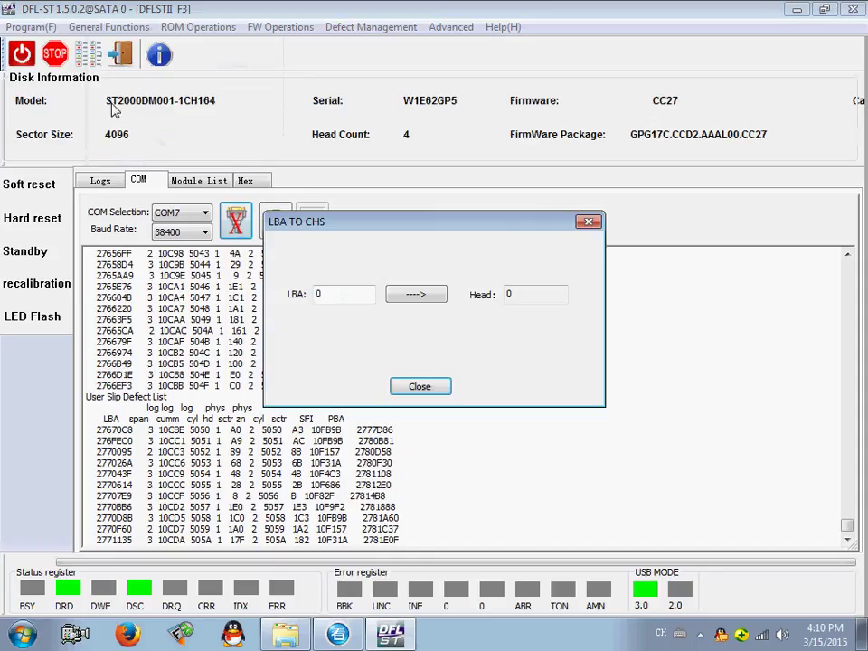
# Convert LBA values such as 2223 to head numbers, then close the converter
pyautogui.click(358, 296)
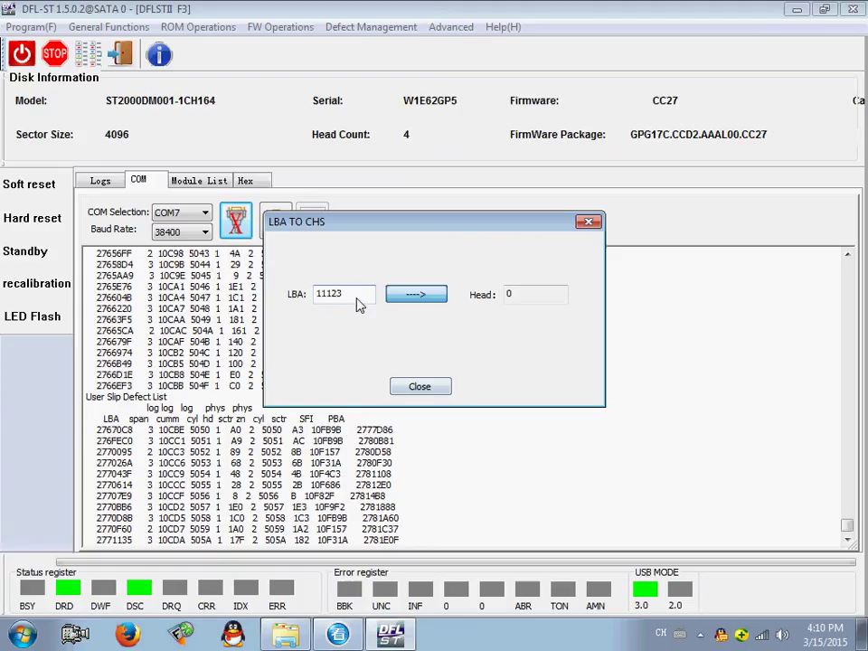
pyautogui.click(416, 298)
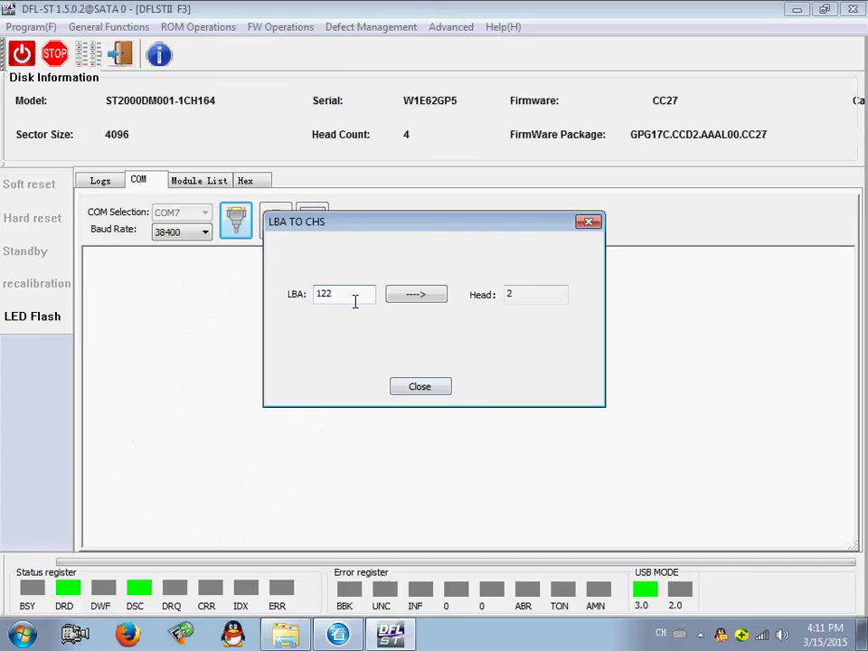
pyautogui.write('2')
pyautogui.click(423, 297)
pyautogui.click(422, 298)
pyautogui.click(418, 295)
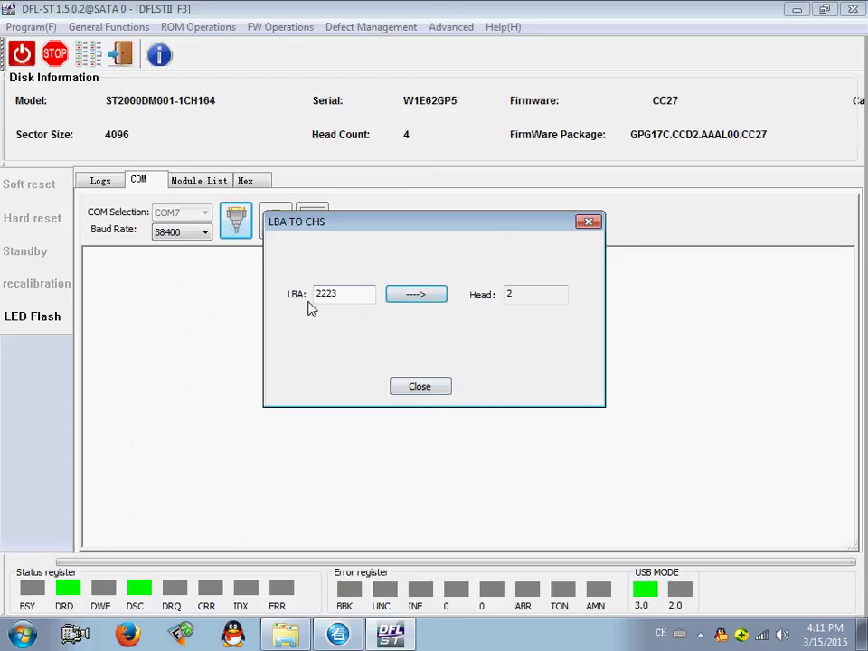
pyautogui.click(422, 388)
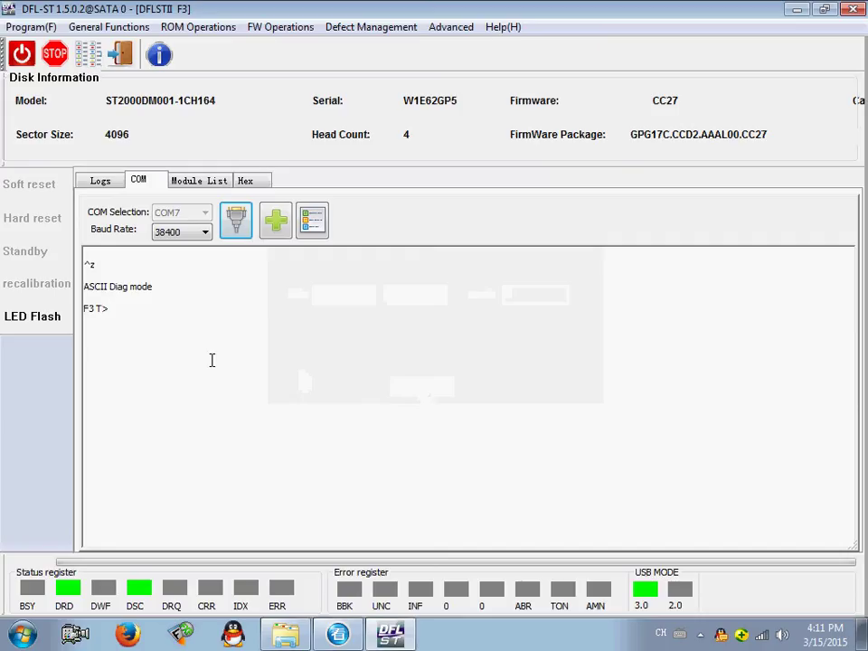
# Open ROM Adaptives from the ROM Operations menu, then cancel it
pyautogui.click(99, 27)
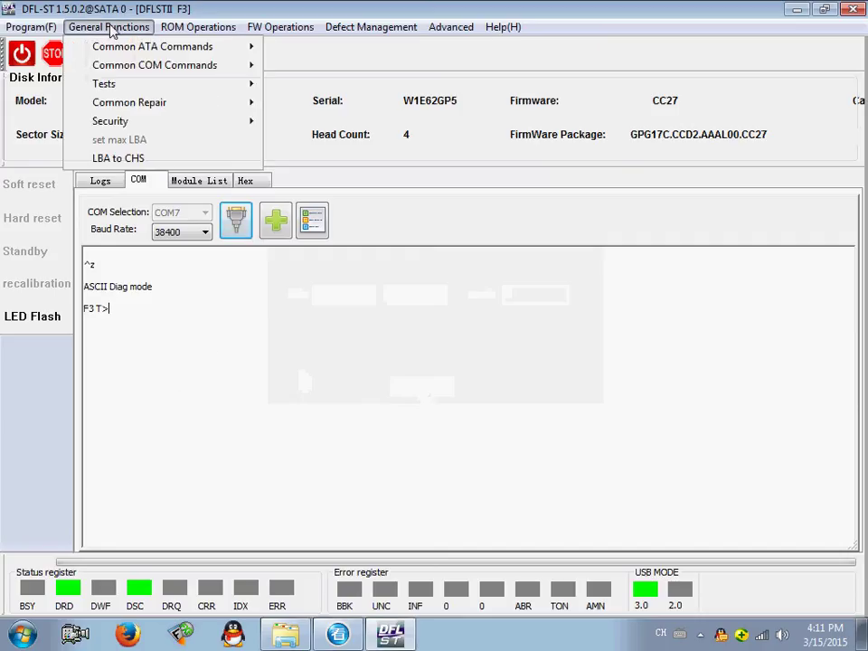
pyautogui.moveTo(181, 27)
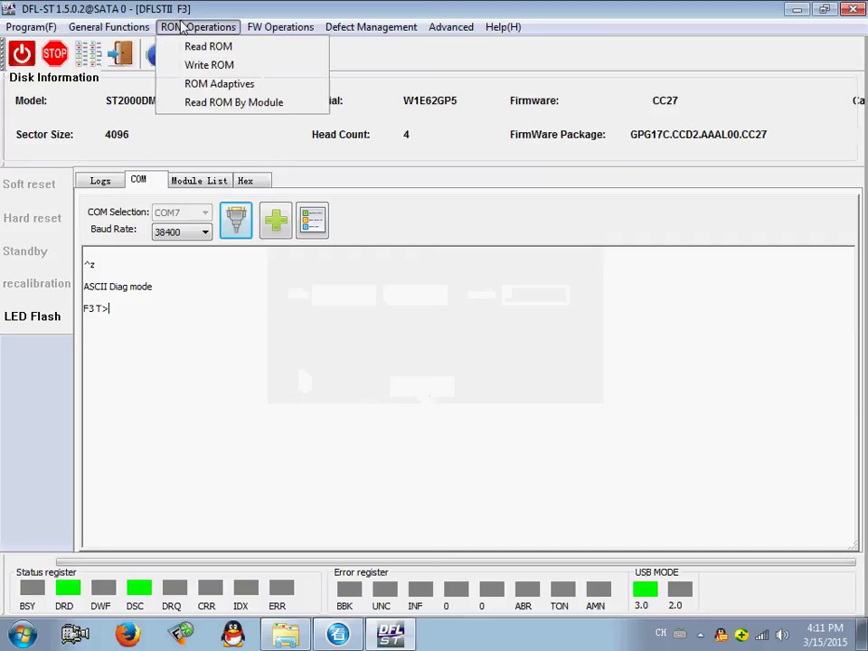
pyautogui.click(210, 84)
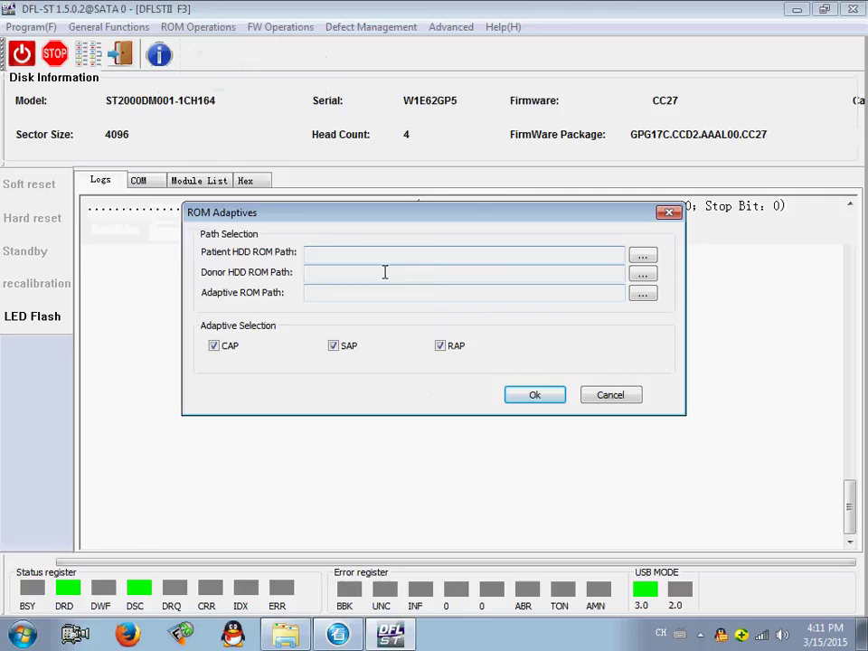
pyautogui.click(612, 396)
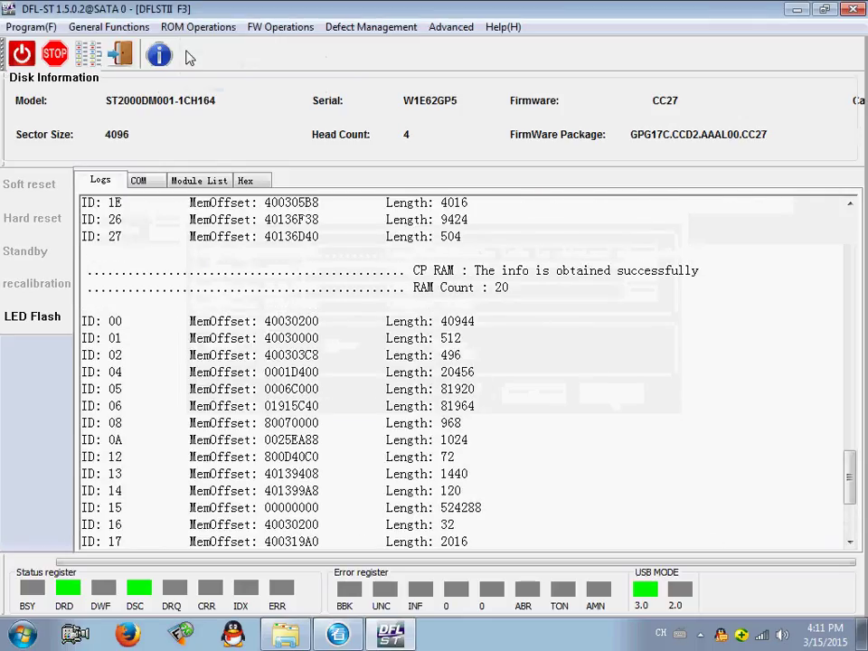
# Browse the FW Operations, Defect Management and Advanced menus, then close the open menu
pyautogui.click(202, 28)
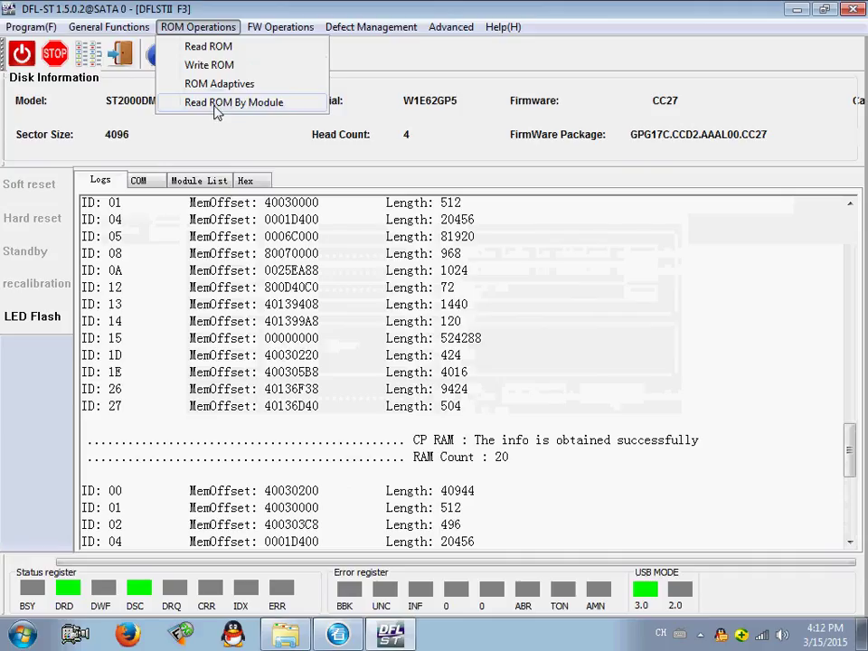
pyautogui.moveTo(280, 27)
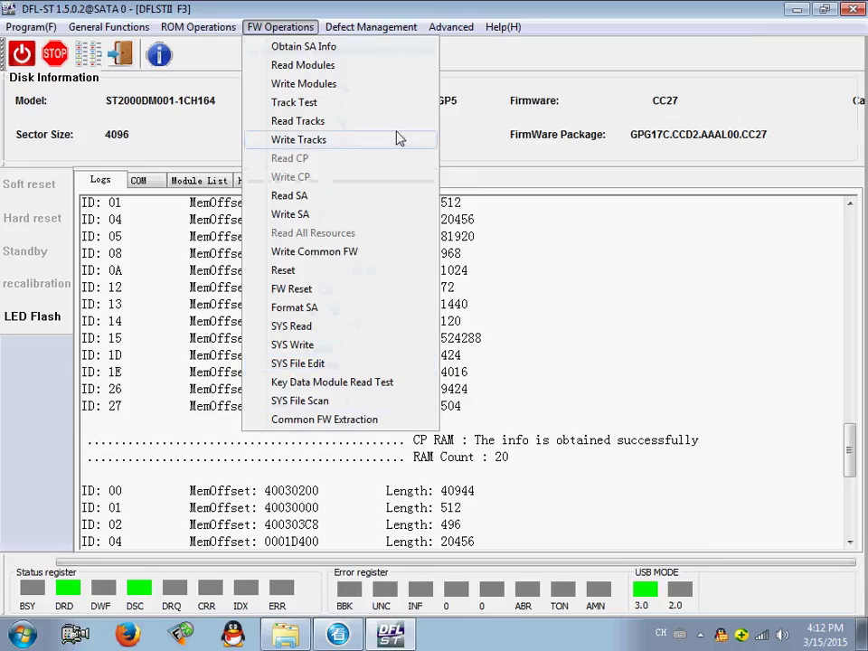
pyautogui.moveTo(396, 27)
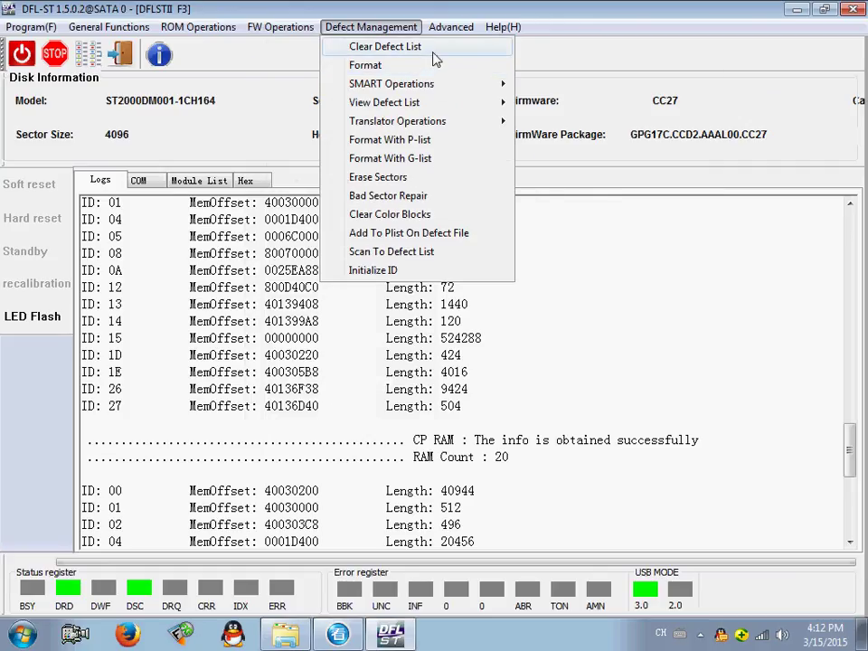
pyautogui.moveTo(440, 124)
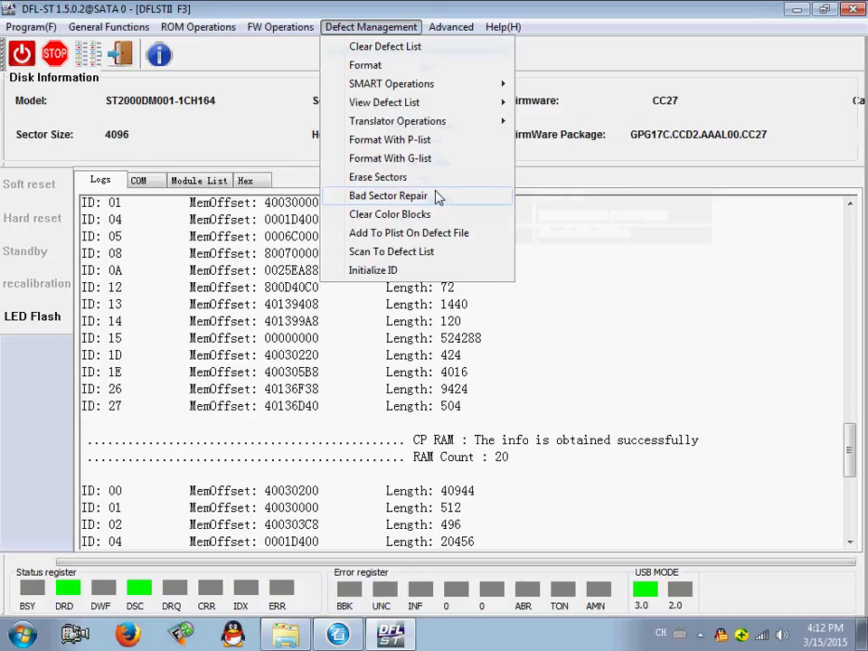
pyautogui.moveTo(451, 28)
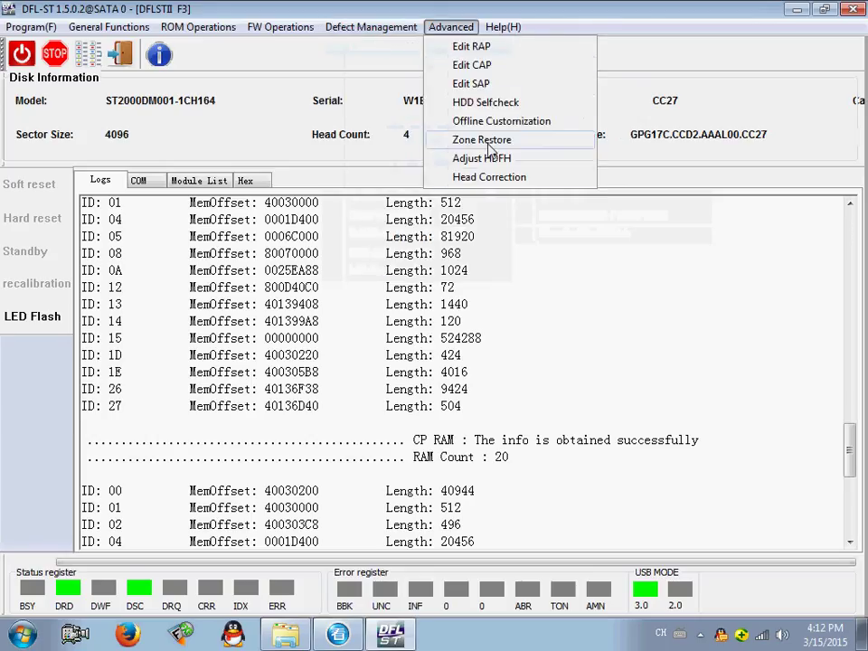
pyautogui.moveTo(502, 28)
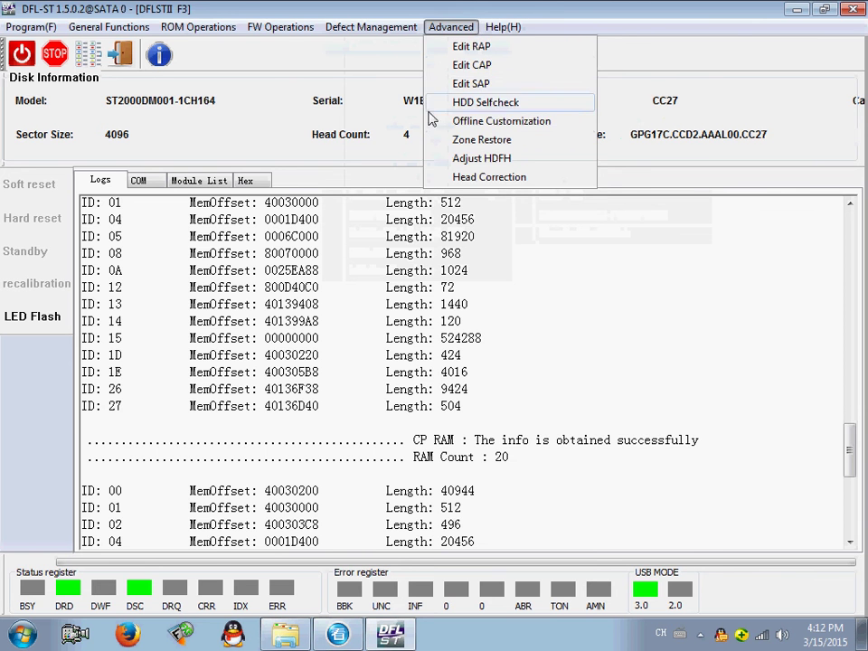
pyautogui.click(282, 104)
# Scroll the log up to the drive details, then flip between Logs and COM, ending on COM
pyautogui.scroll(20, 340, 224)
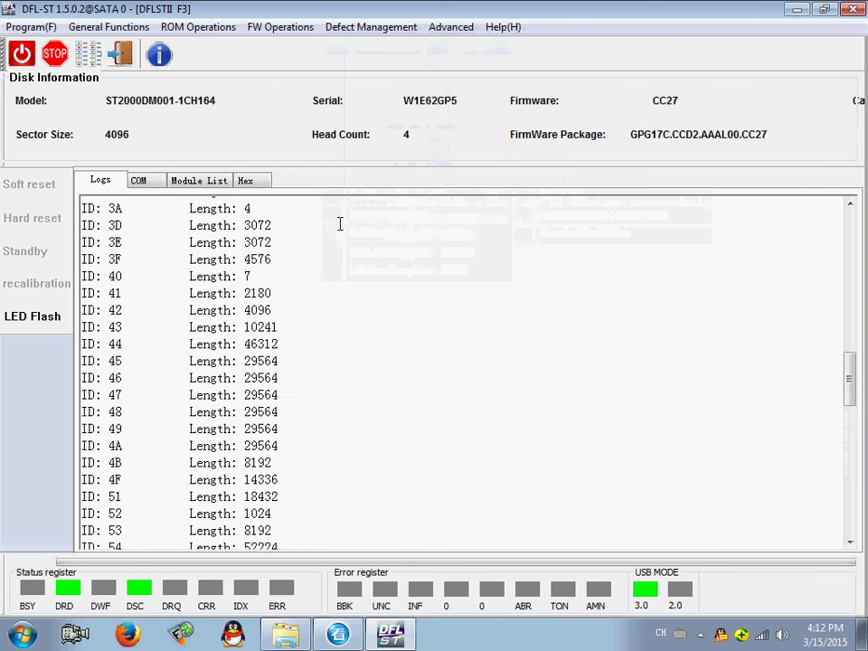
pyautogui.scroll(10, 340, 223)
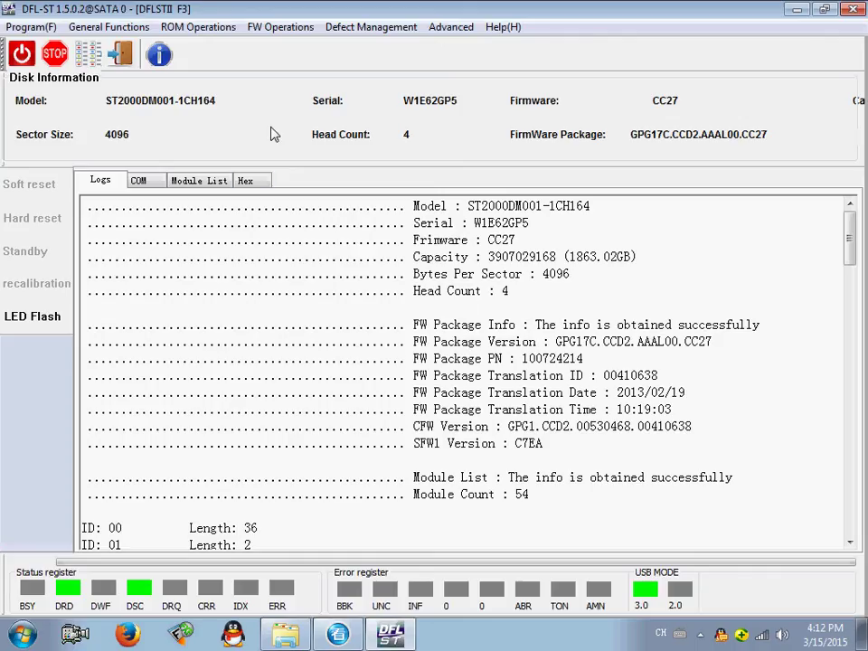
pyautogui.click(143, 181)
pyautogui.click(99, 181)
pyautogui.click(146, 184)
pyautogui.click(112, 185)
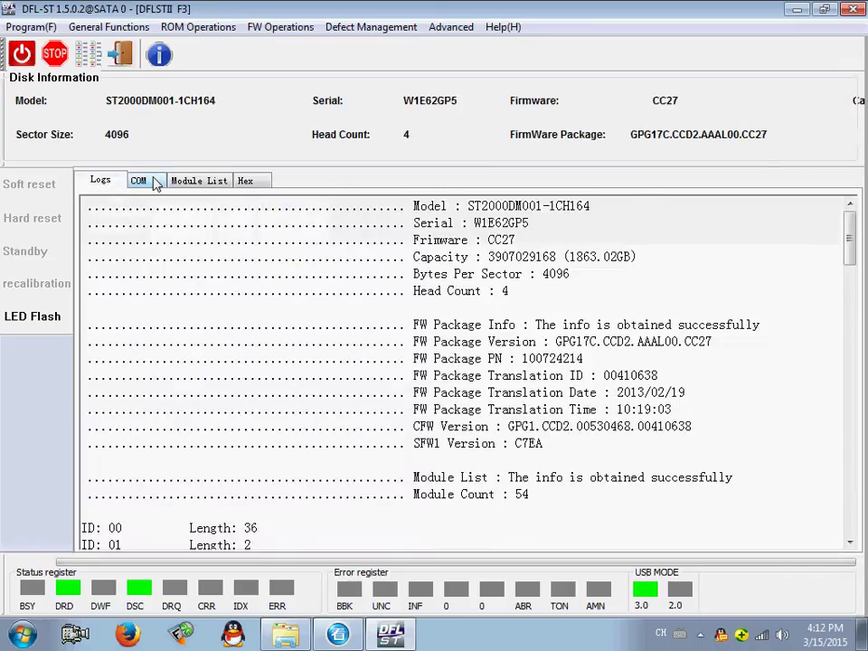
pyautogui.click(154, 185)
pyautogui.click(125, 185)
pyautogui.click(142, 183)
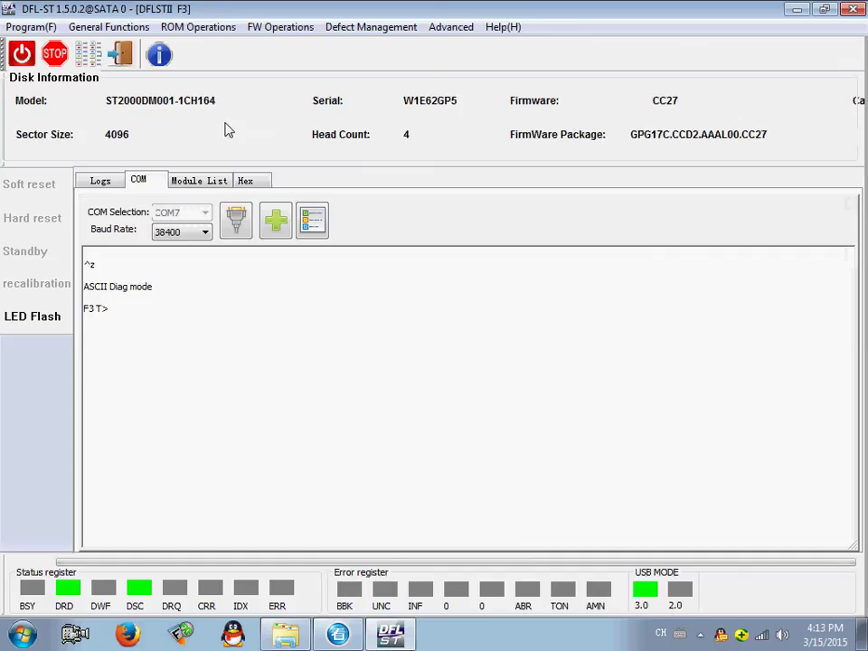
pyautogui.click(221, 180)
pyautogui.click(99, 181)
pyautogui.click(146, 180)
pyautogui.click(105, 25)
pyautogui.moveTo(150, 106)
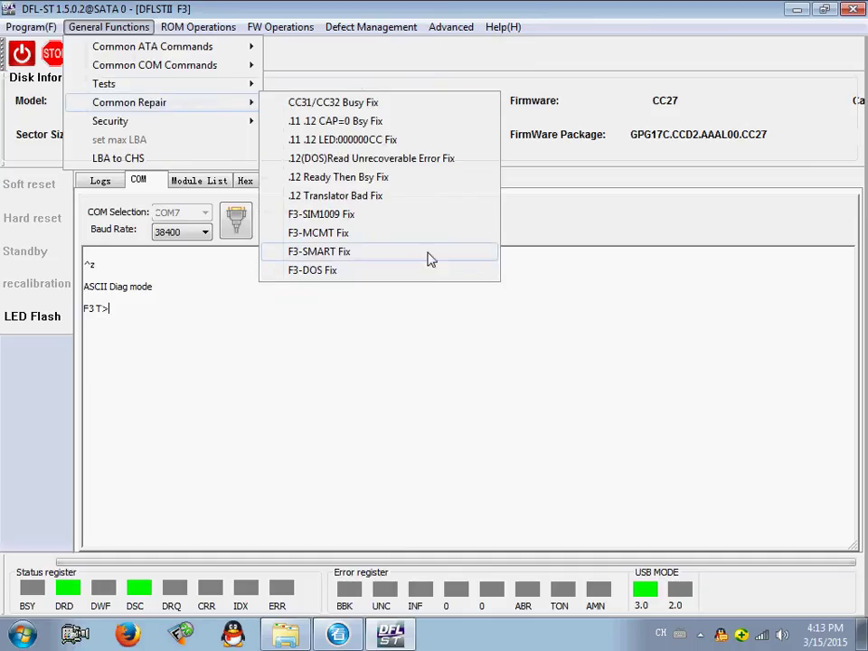
pyautogui.click(347, 377)
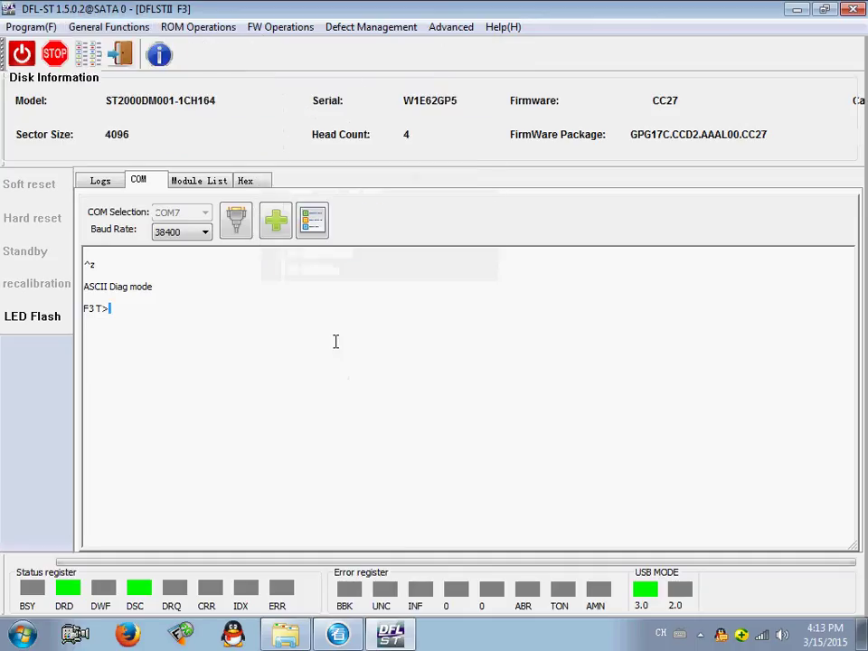